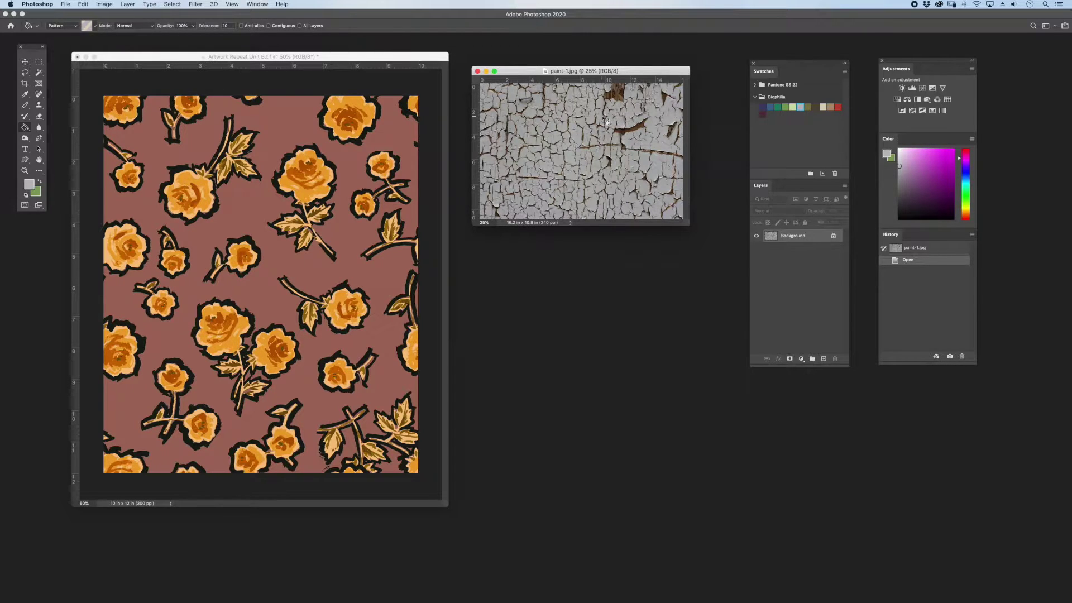
Step: Place the paint-1.jpg window beside the rose artwork window
mouse_move(637, 71)
mouse_down()
mouse_move(613, 170)
mouse_move(620, 187)
mouse_move(617, 173)
mouse_up()
Step: Rotate paint-1.jpg 90° clockwise to portrait, making it 10.8 × 16.2 in
click(104, 4)
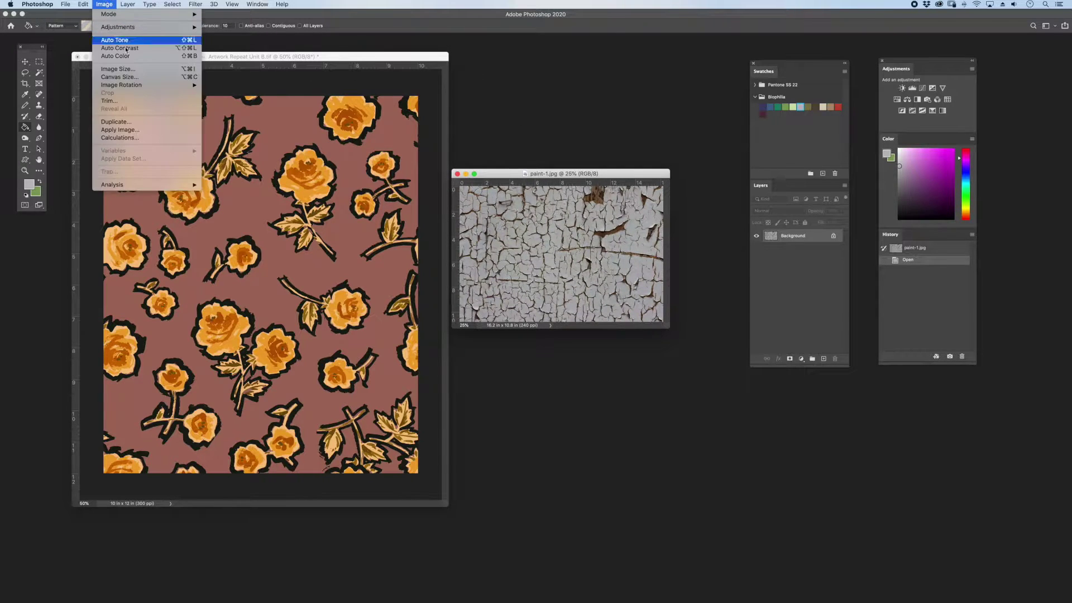
mouse_move(168, 85)
click(240, 95)
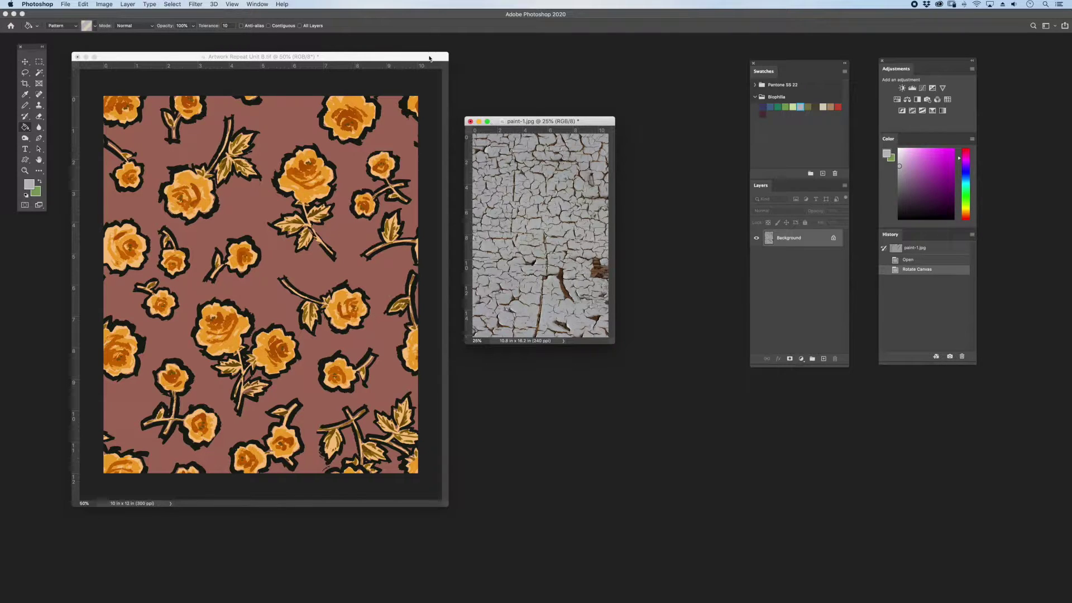
Step: Check the rose artwork's dimensions in Image Size, cancelling without changes
drag(430, 58, 425, 57)
drag(502, 121, 517, 124)
click(335, 57)
click(104, 4)
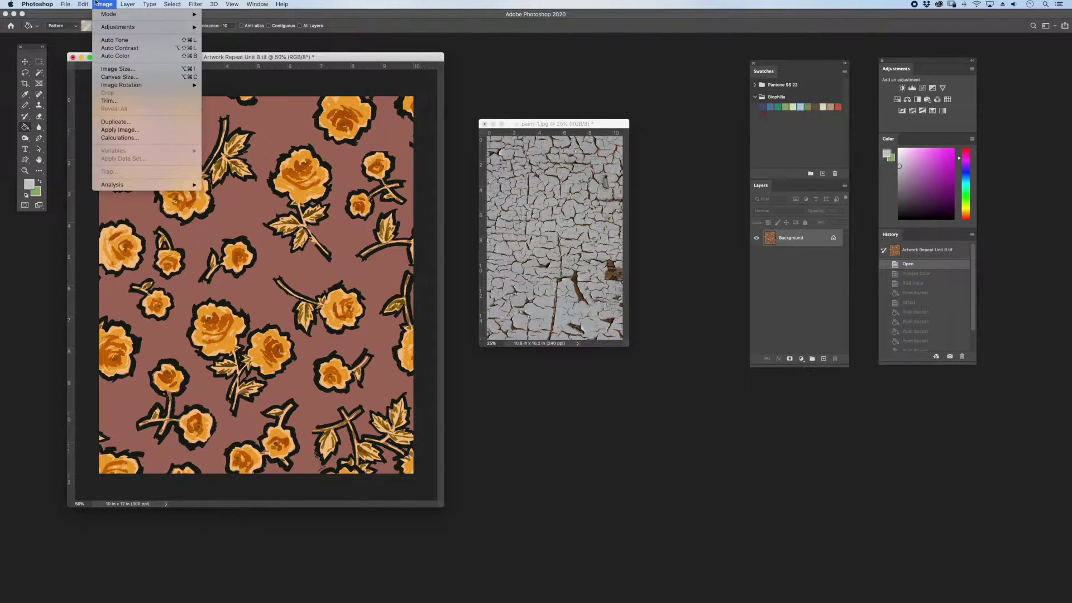
click(128, 69)
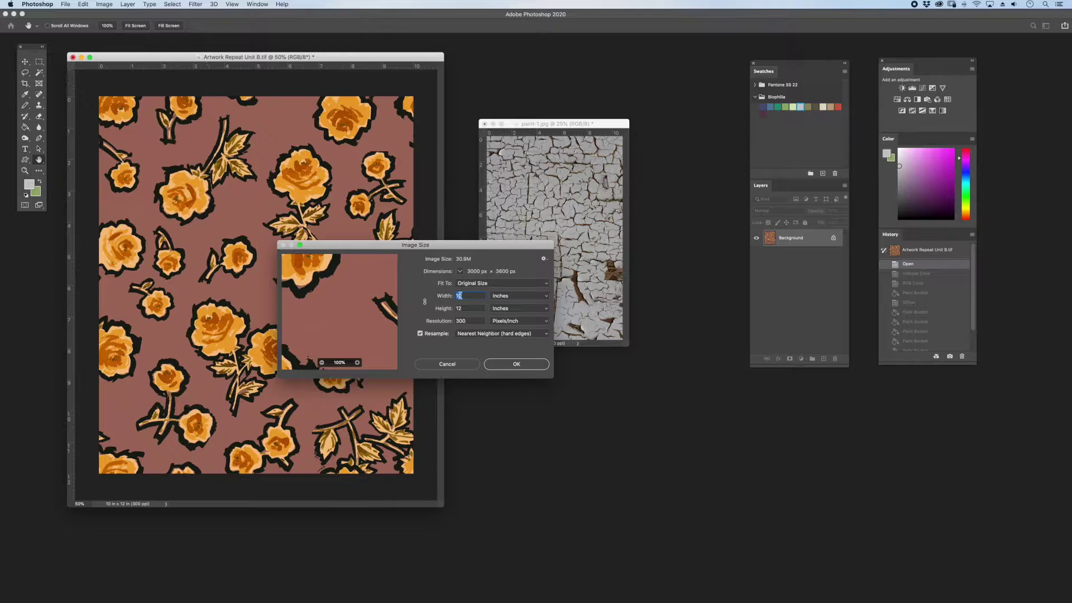
click(467, 365)
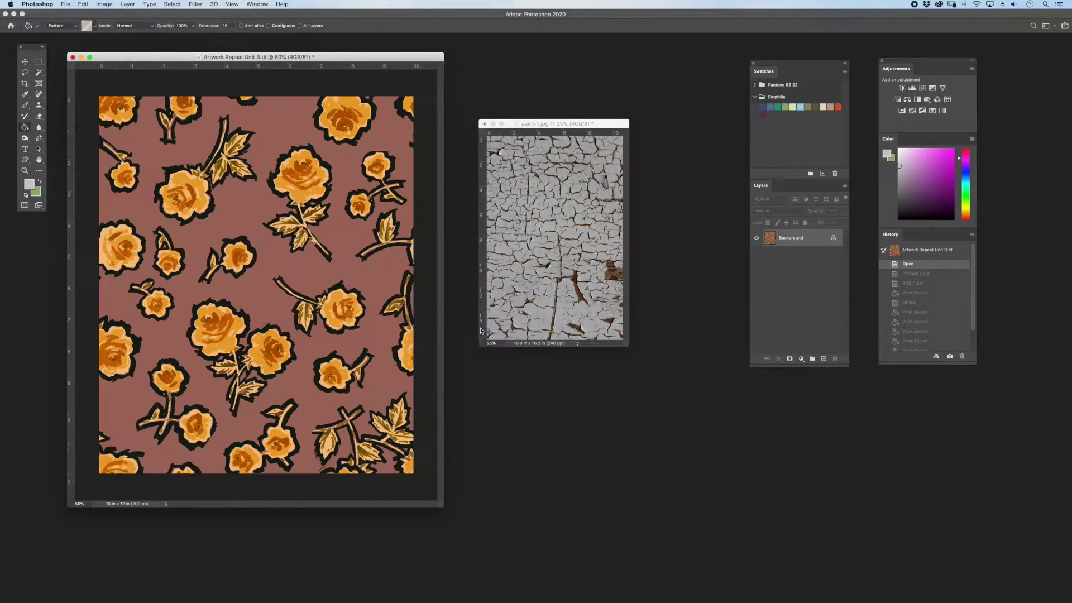
drag(626, 342, 668, 358)
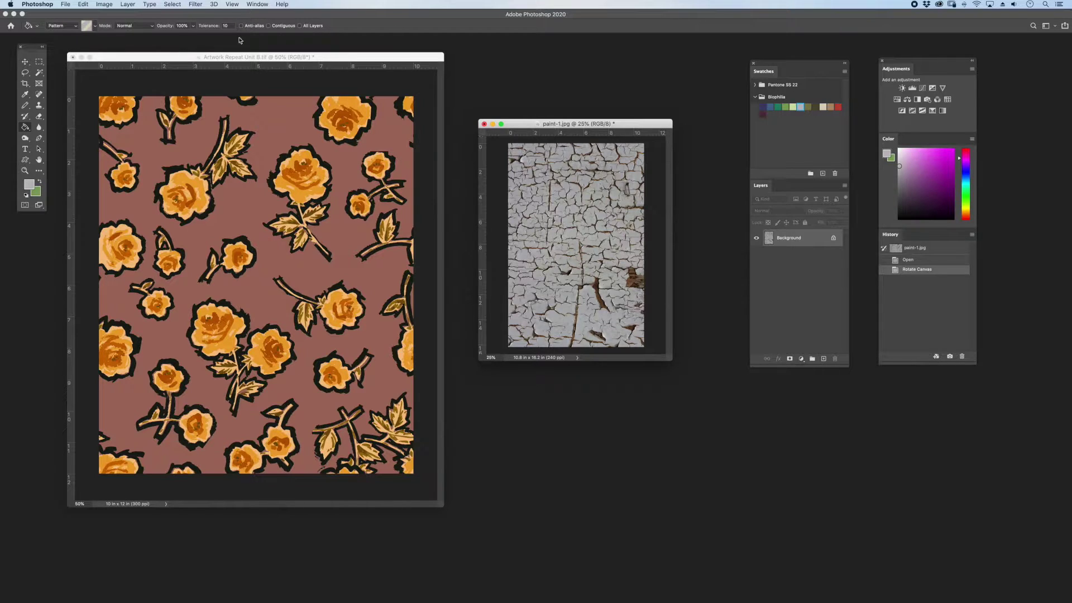
Step: Trim paint-1.jpg's canvas to 10 × 12 inches anchored top-centre, then view it at 50%
click(110, 7)
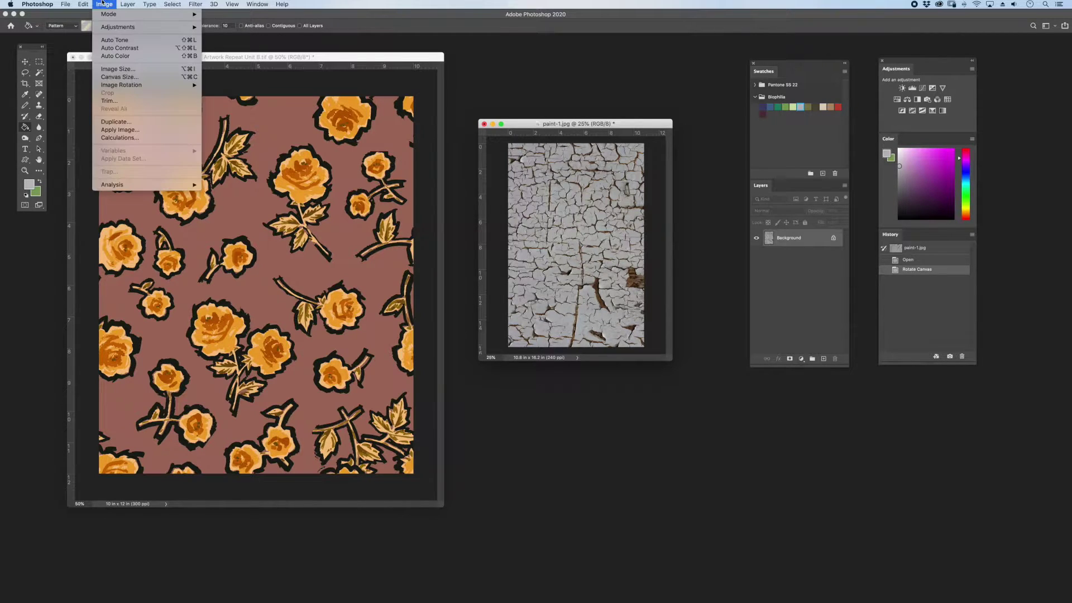
click(133, 75)
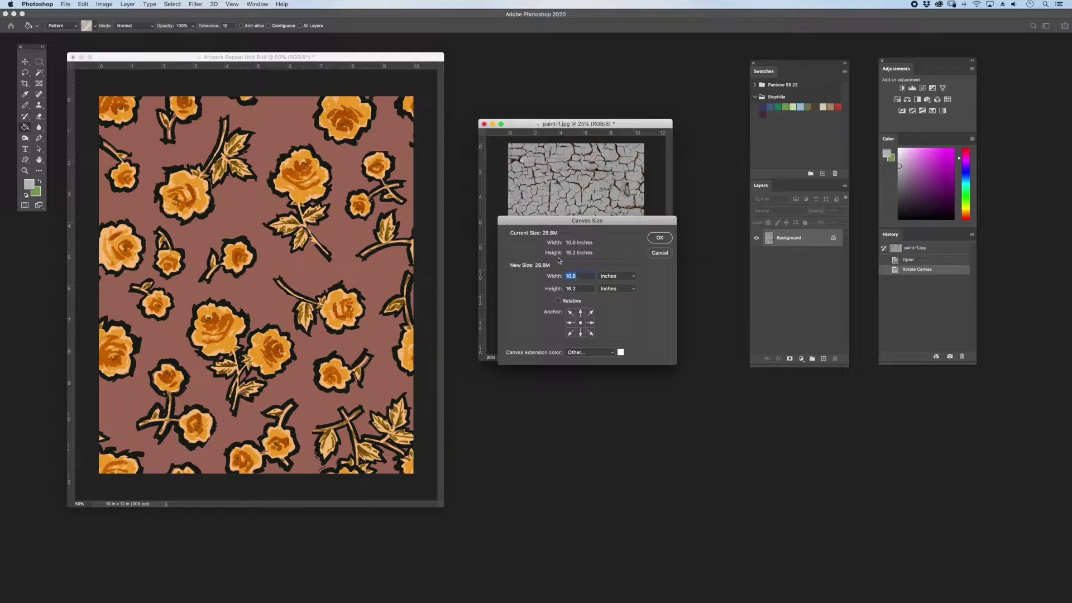
text(10)
key(Tab)
text(12)
click(580, 313)
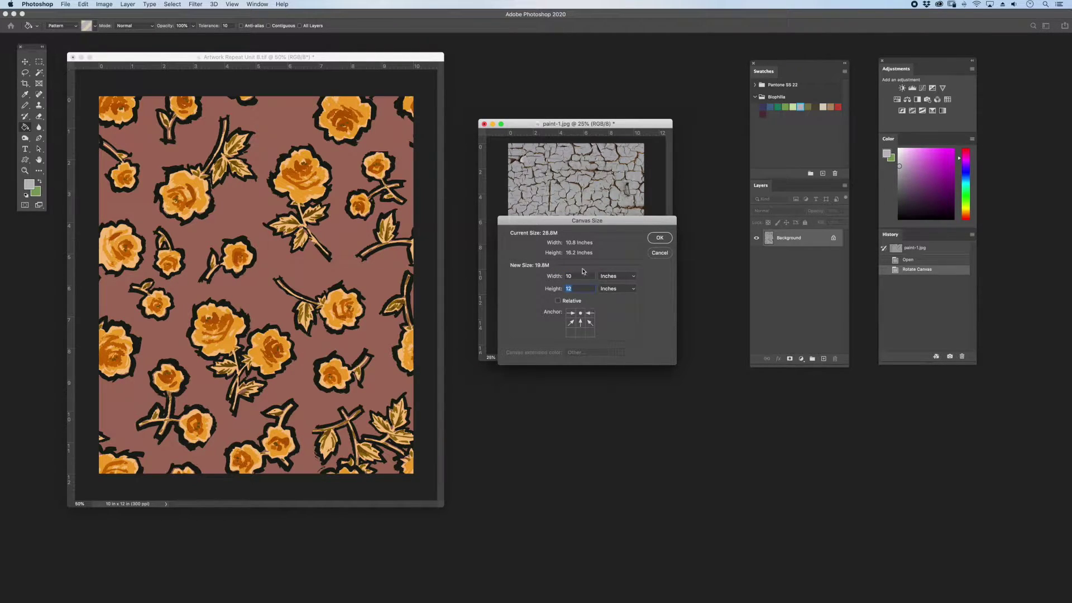
drag(656, 219, 641, 389)
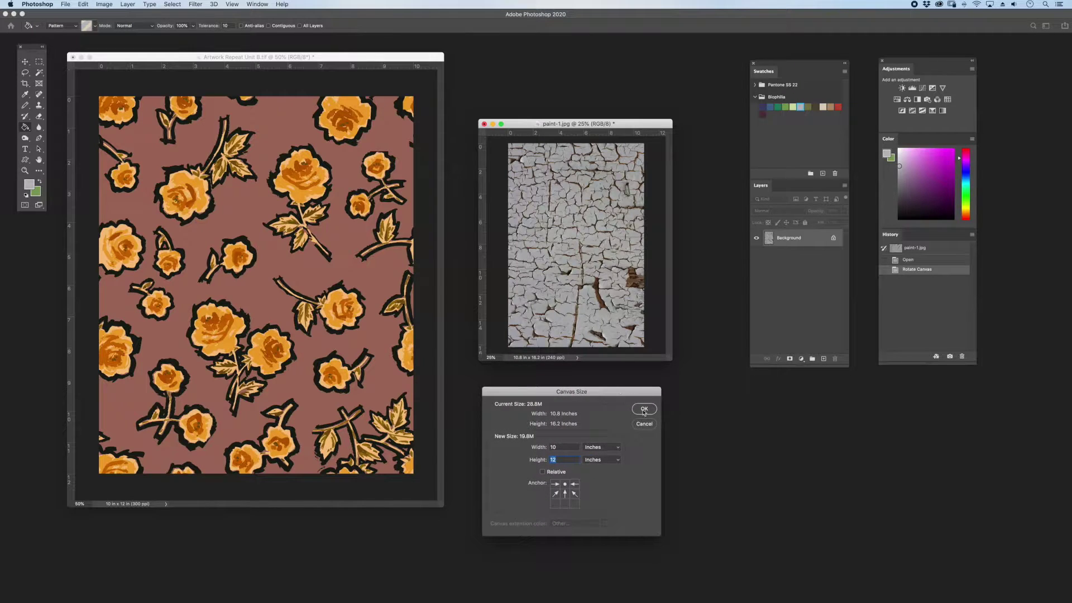
click(645, 411)
key(Return)
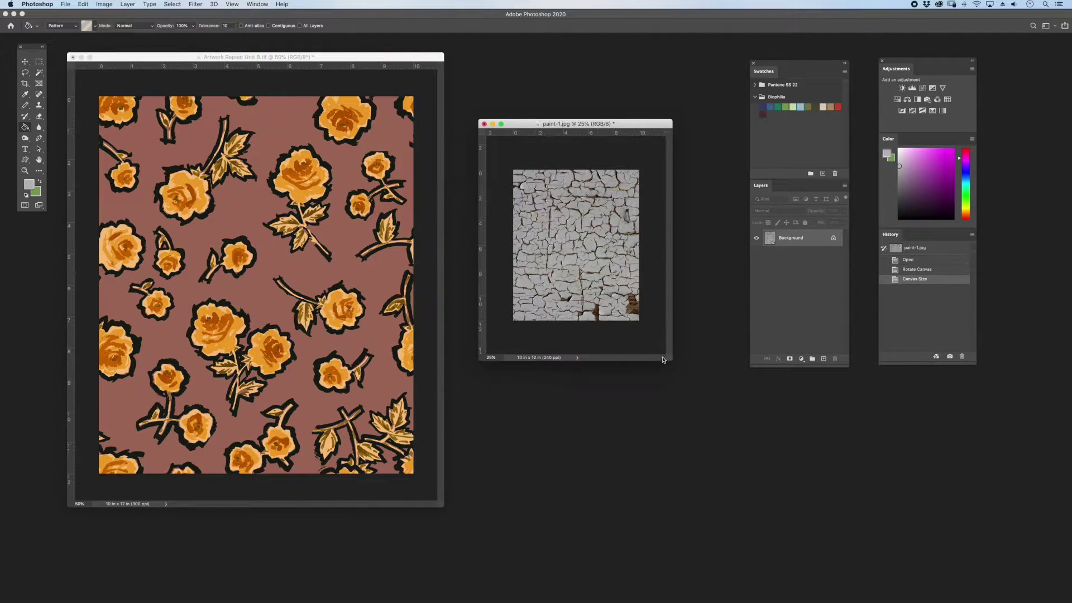
key(super+equal)
key(super+equal)
drag(672, 115, 504, 82)
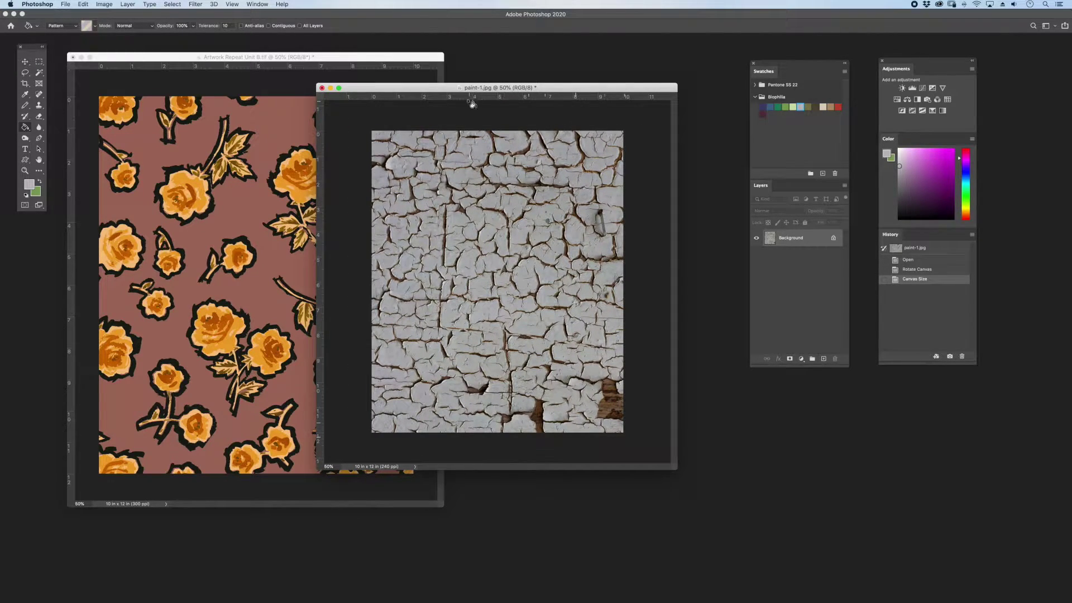
Step: Apply Filter > Other > Offset with Wrap Around, shifting the texture's edge seams into the middle
click(195, 4)
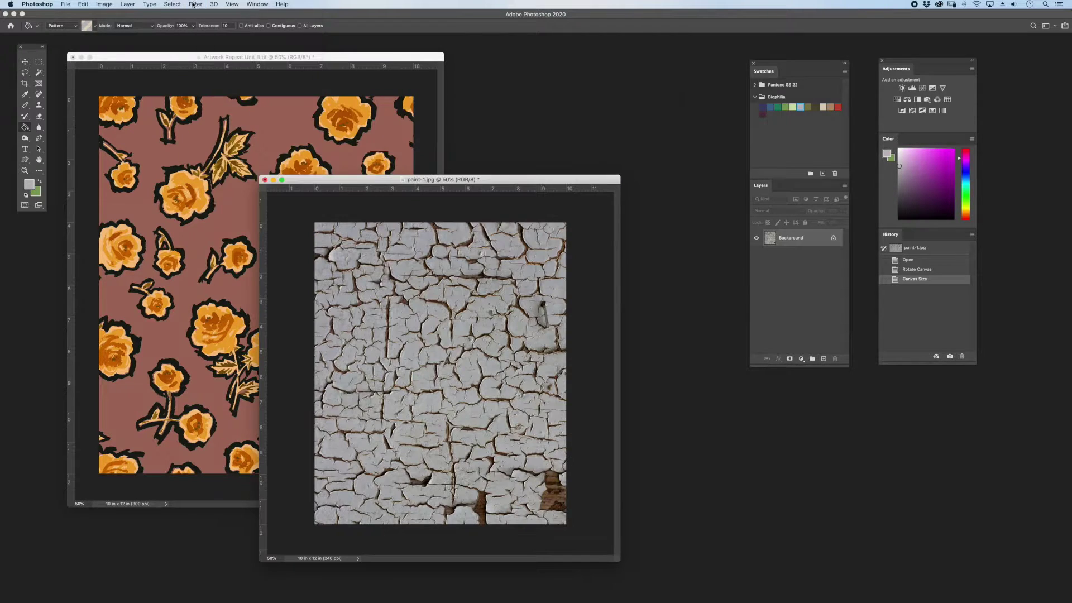
click(196, 4)
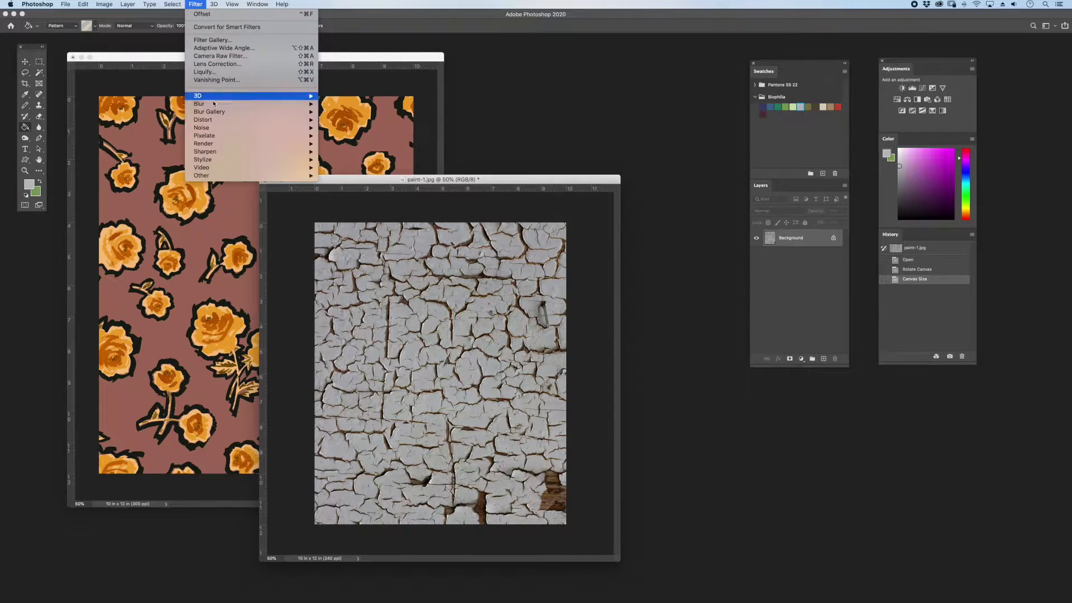
mouse_move(249, 177)
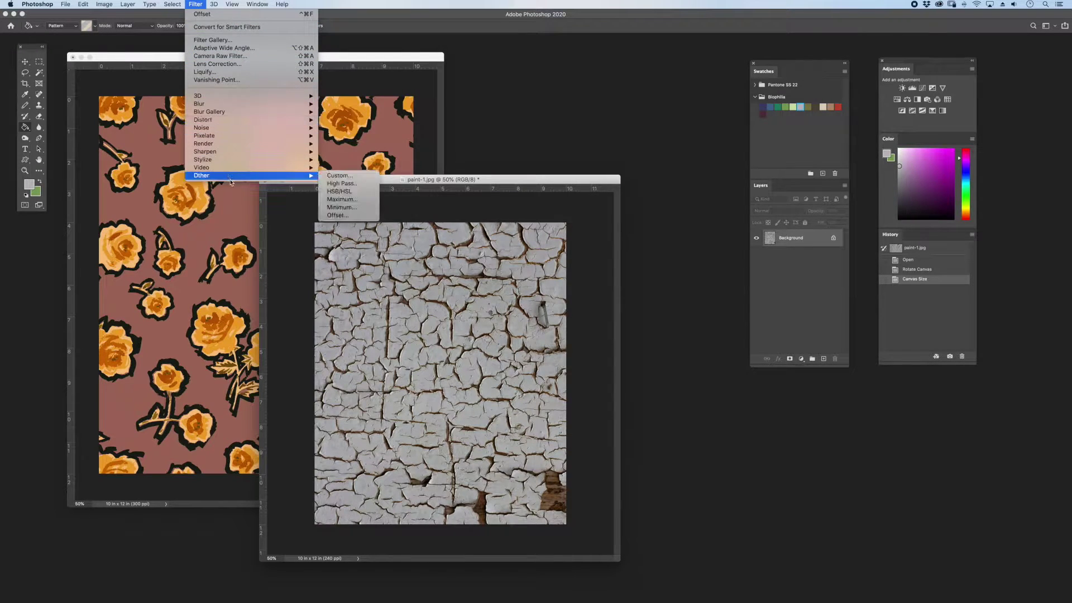
click(340, 217)
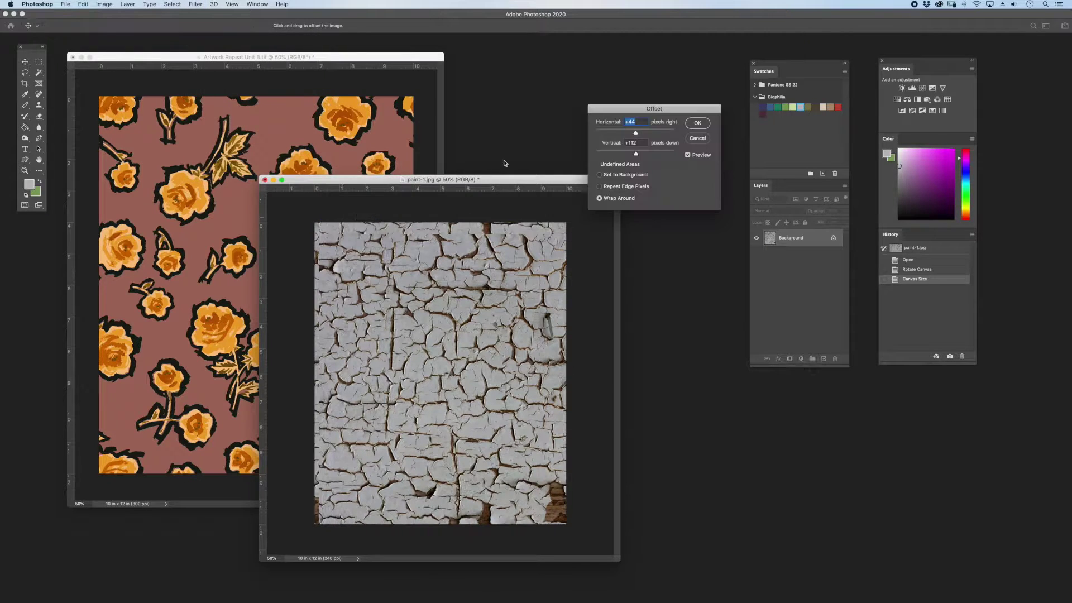
drag(330, 245, 436, 340)
click(697, 123)
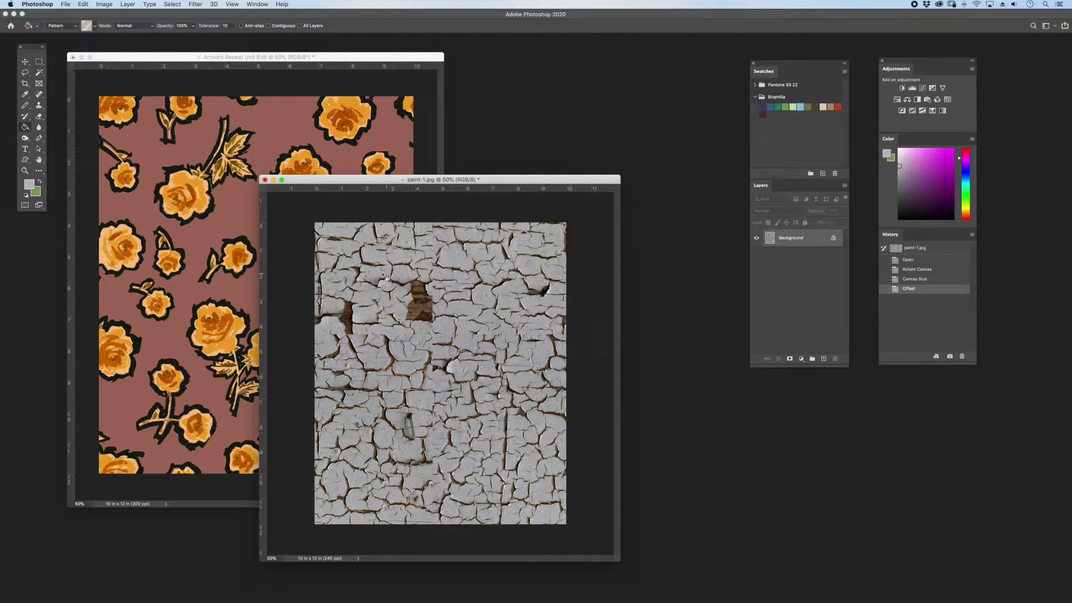
Step: Lasso a horizontal and a vertical band along the seams, checking them in Quick Mask
click(25, 73)
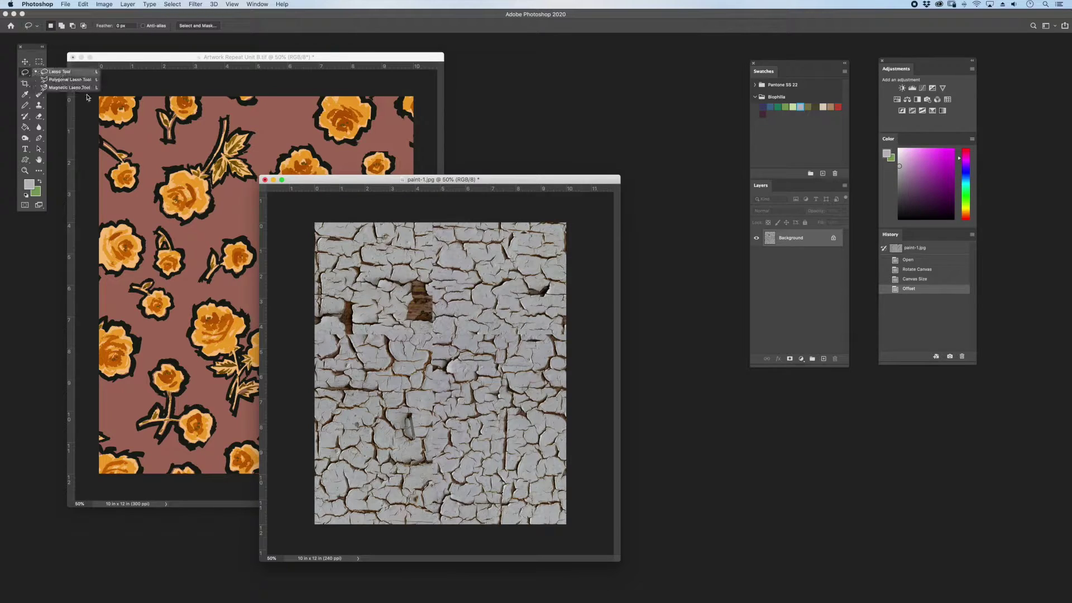
click(313, 325)
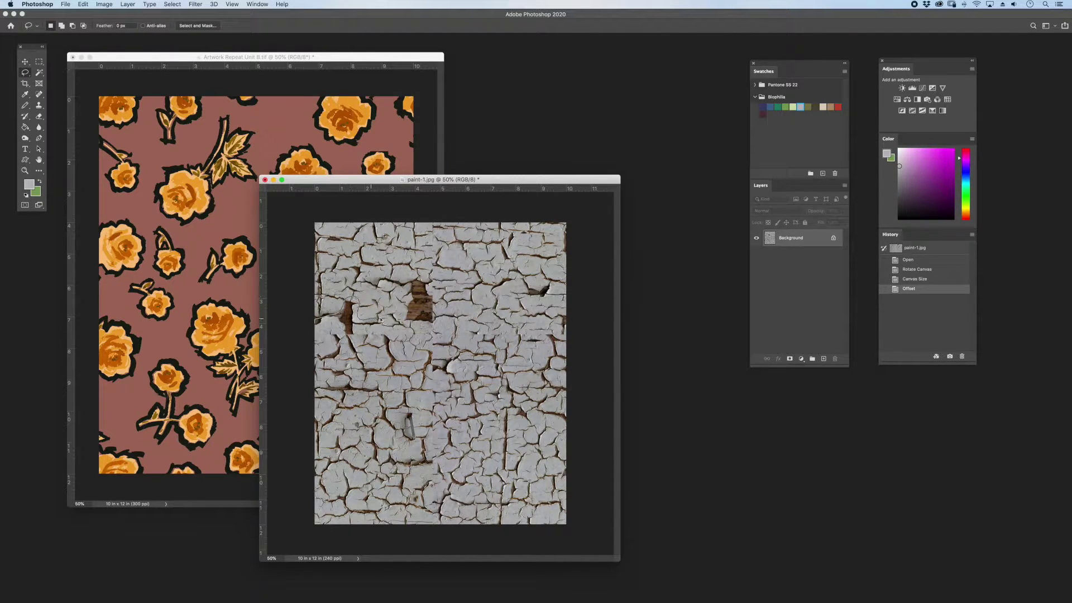
mouse_move(439, 329)
mouse_down()
mouse_move(553, 327)
mouse_move(572, 312)
mouse_move(577, 349)
mouse_move(336, 356)
mouse_move(304, 334)
mouse_up()
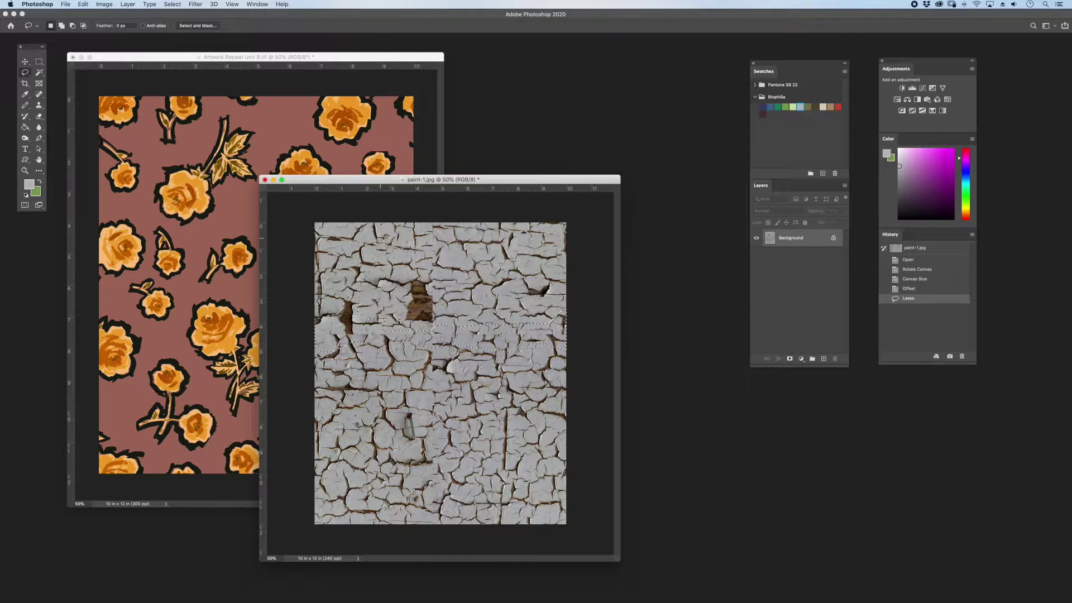
mouse_move(420, 254)
mouse_down()
mouse_move(408, 326)
mouse_move(430, 350)
mouse_move(402, 394)
mouse_move(411, 533)
mouse_move(447, 512)
mouse_up()
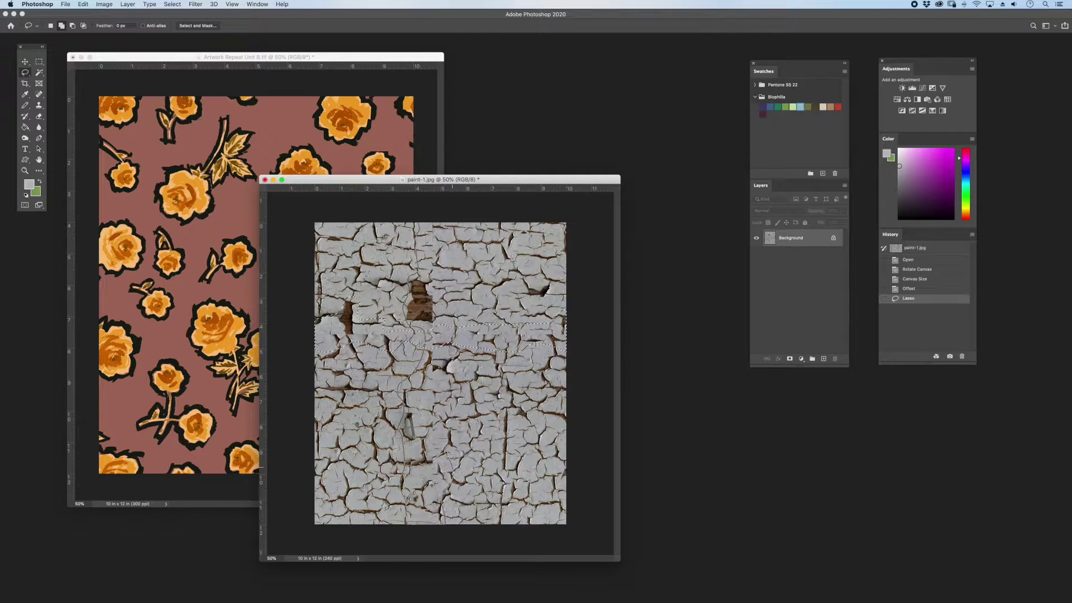
drag(448, 454, 444, 407)
mouse_move(455, 349)
mouse_down()
mouse_move(461, 253)
mouse_move(447, 221)
mouse_up()
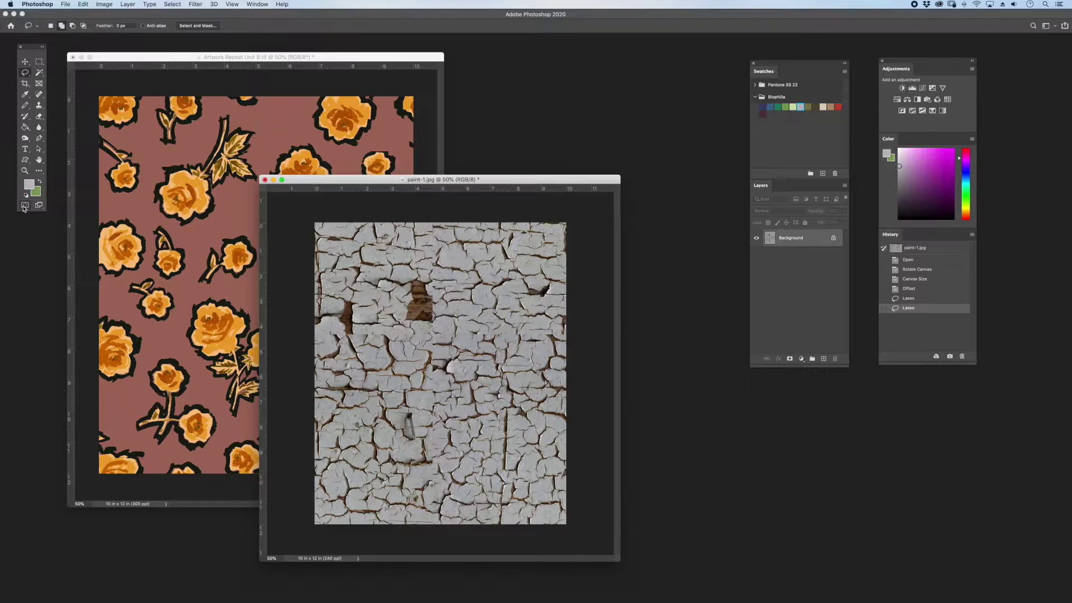
click(25, 205)
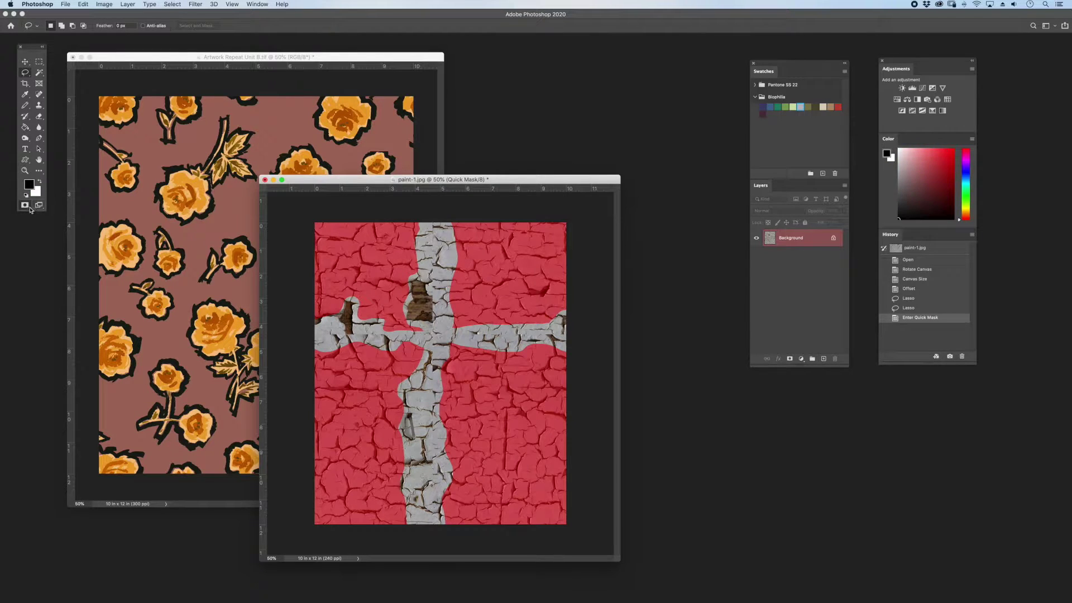
click(25, 205)
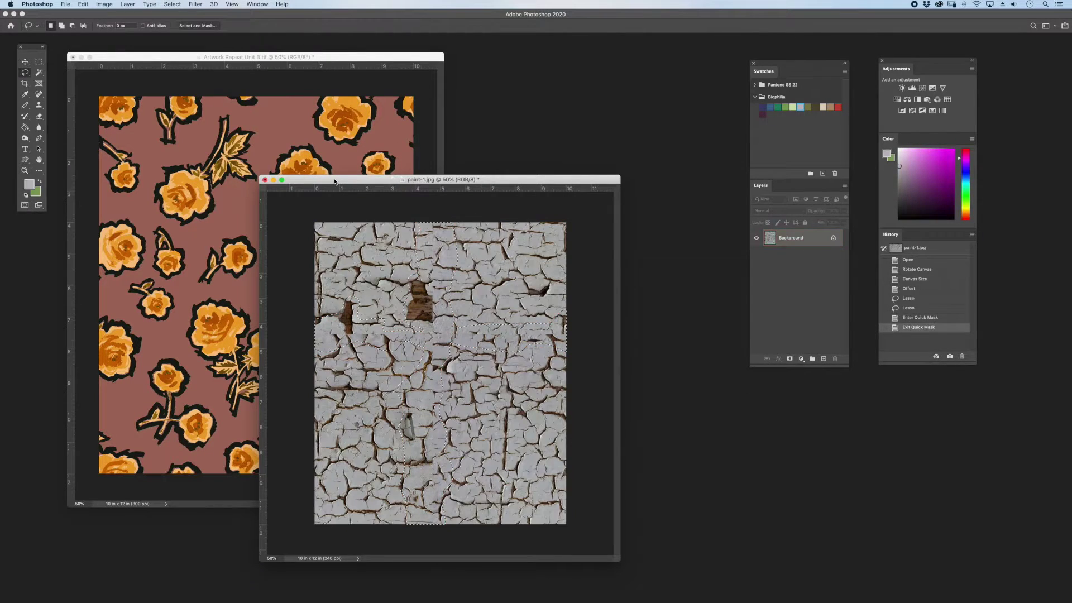
Step: Fill the seam selection with Content-Aware contents, then deselect
click(81, 4)
click(114, 137)
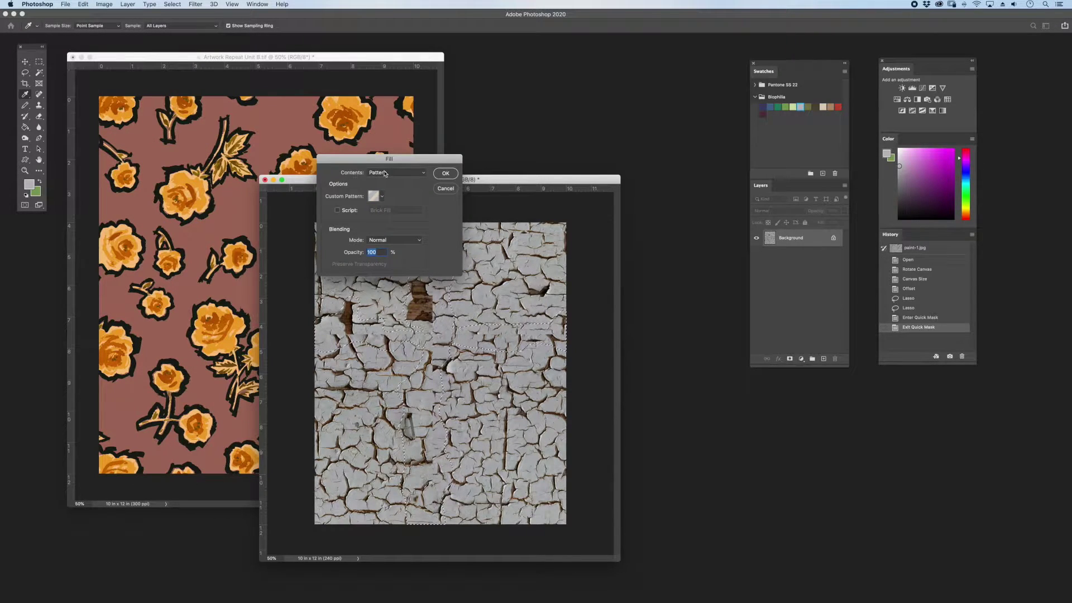
click(408, 172)
click(411, 165)
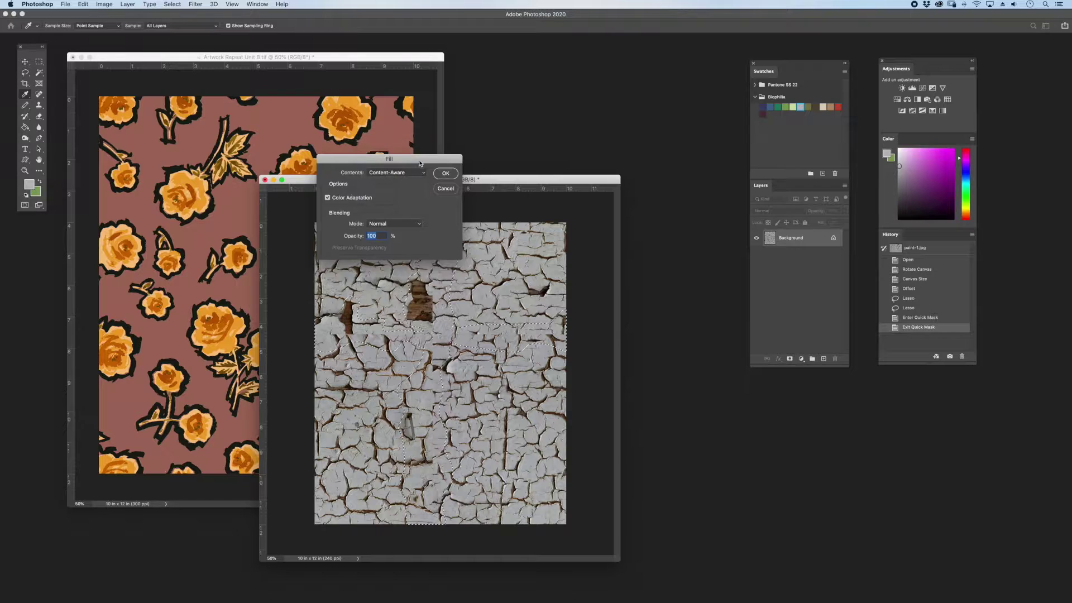
drag(430, 162, 608, 75)
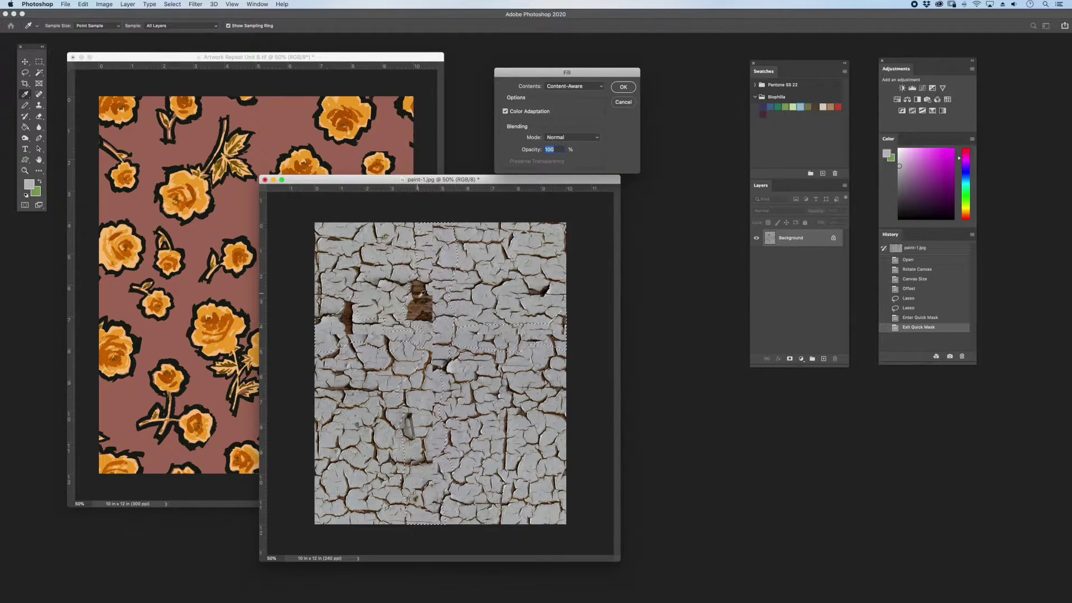
click(623, 87)
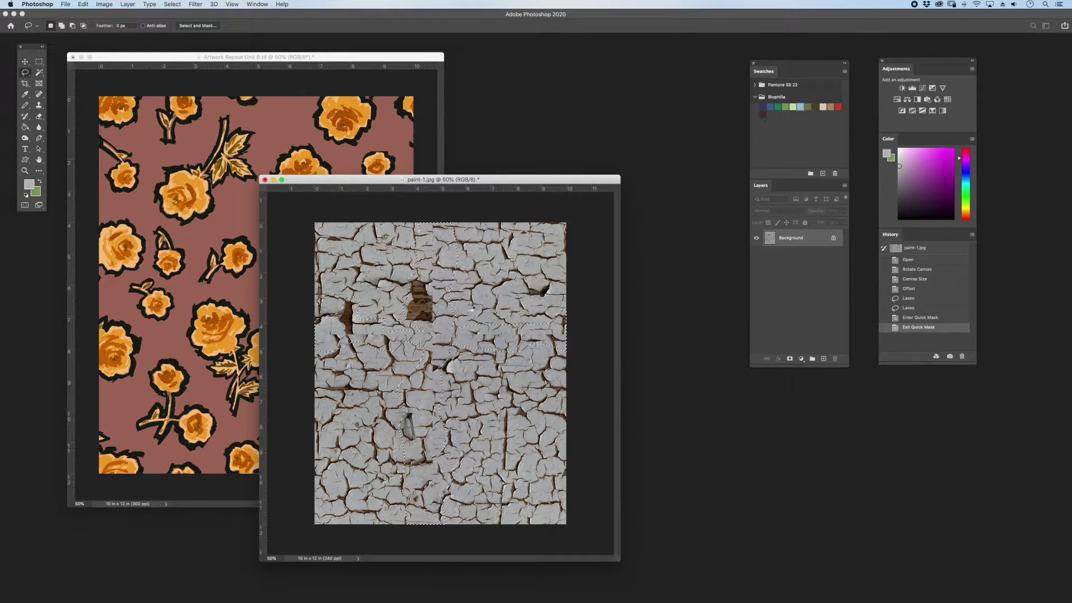
key(ctrl+d)
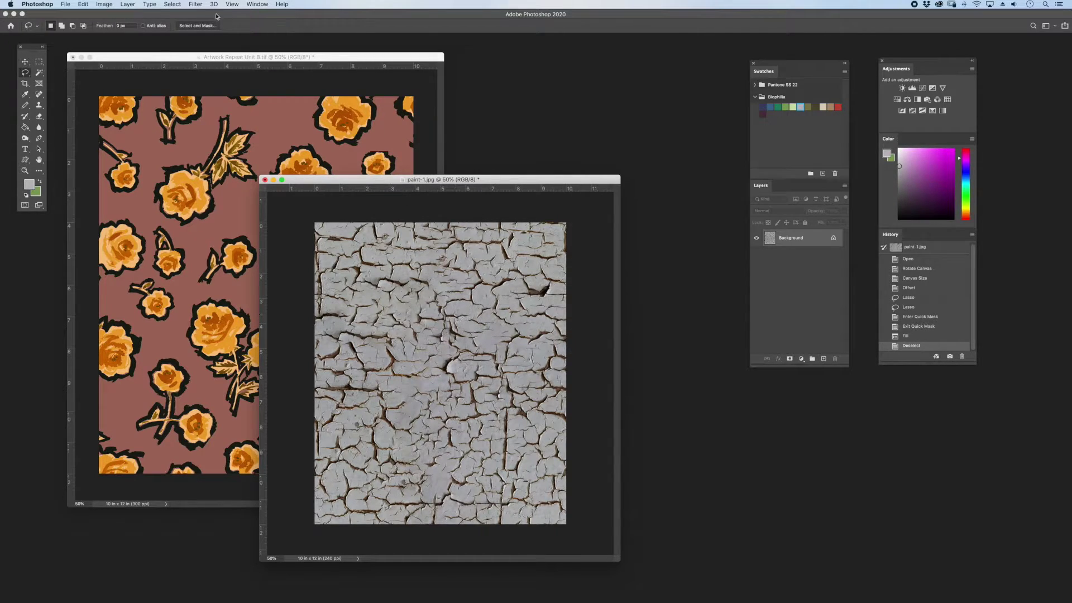
Step: Offset the texture again with Wrap Around to bring the remaining seams inward
click(196, 4)
mouse_move(286, 176)
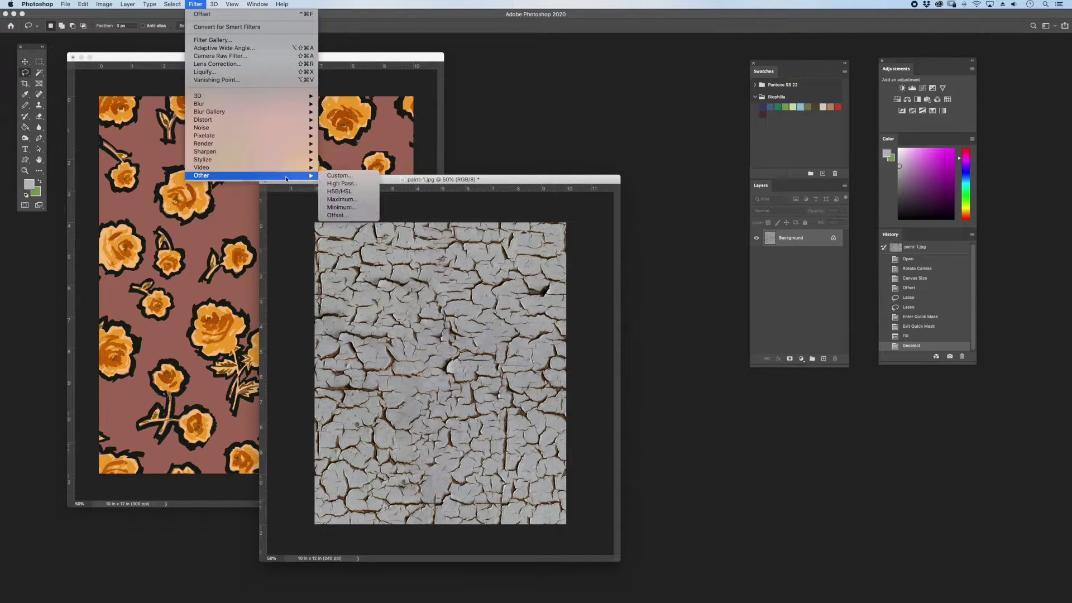
click(338, 215)
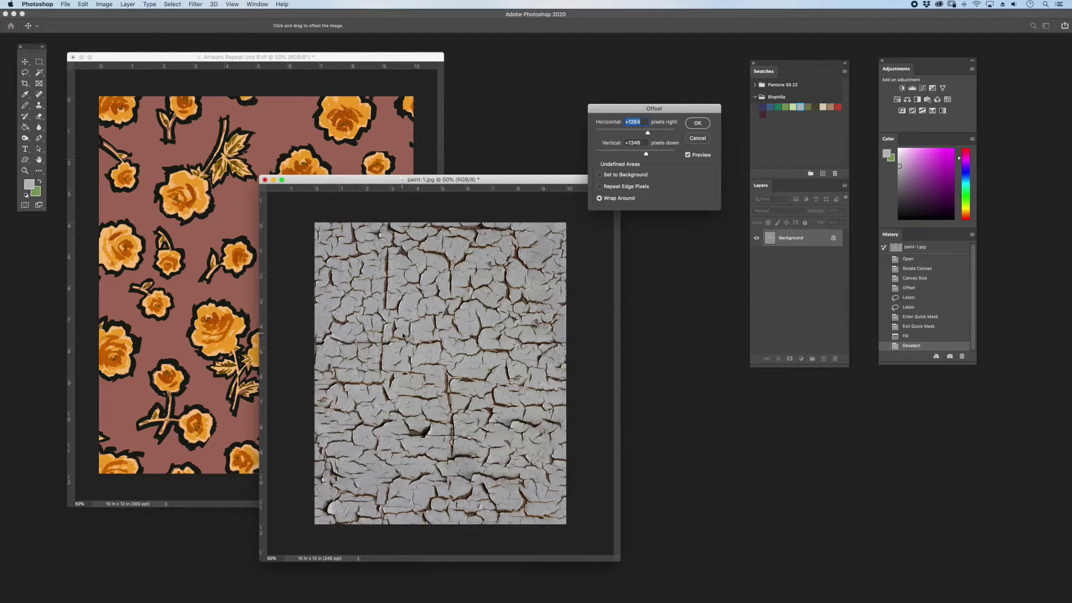
drag(405, 336, 419, 350)
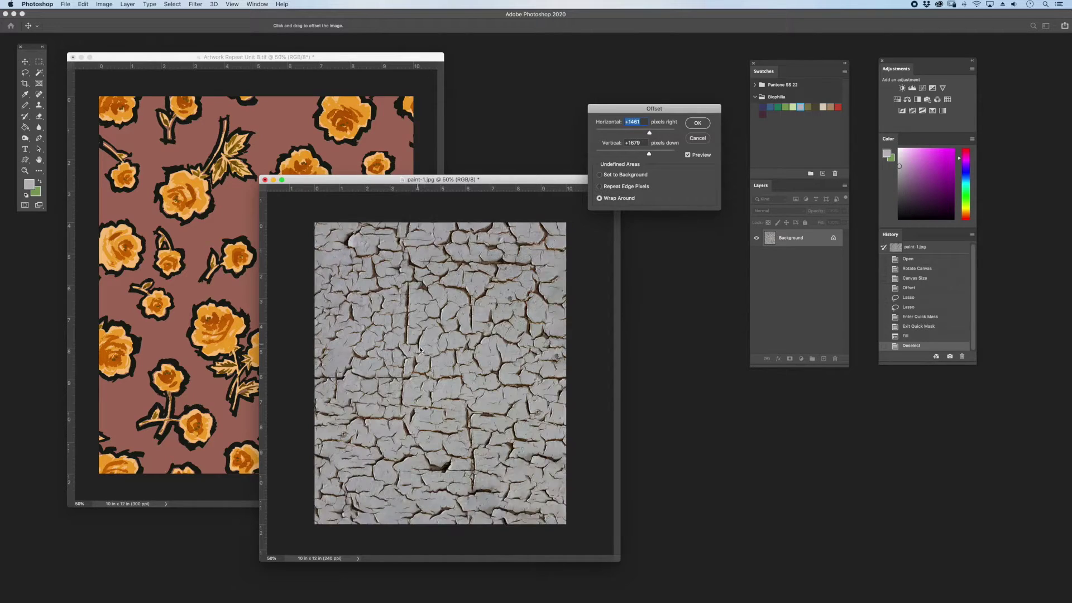
click(692, 123)
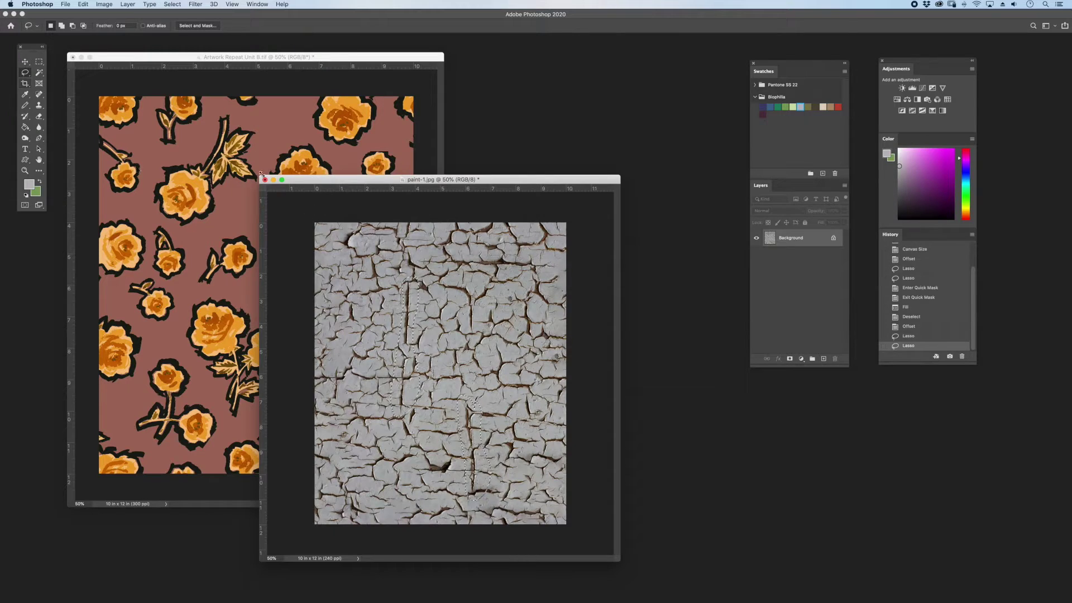
Step: Content-Aware fill the lassoed seam area to hide it
click(83, 4)
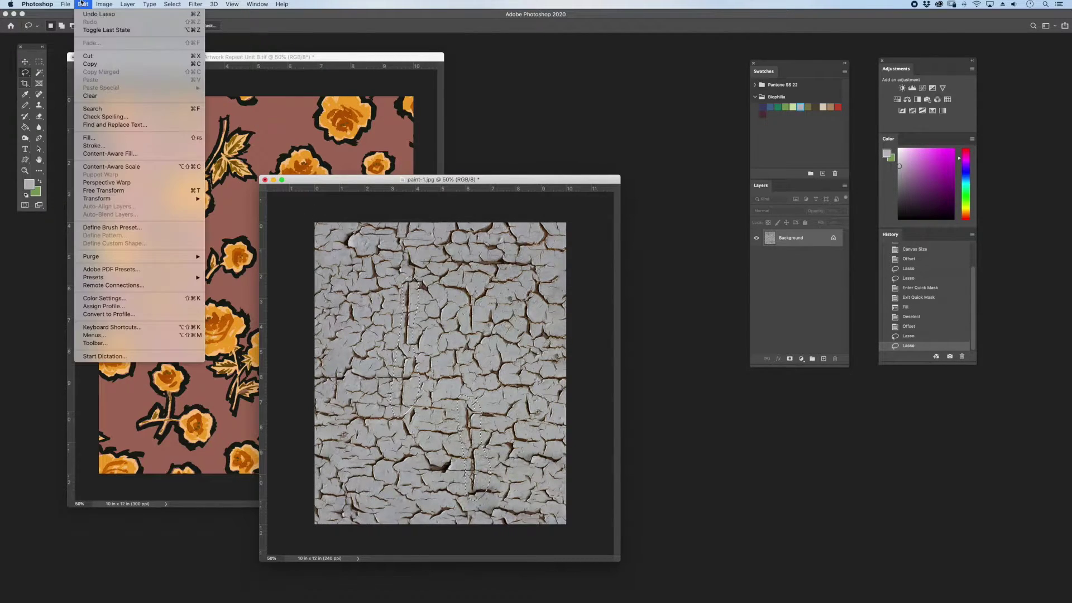
click(139, 138)
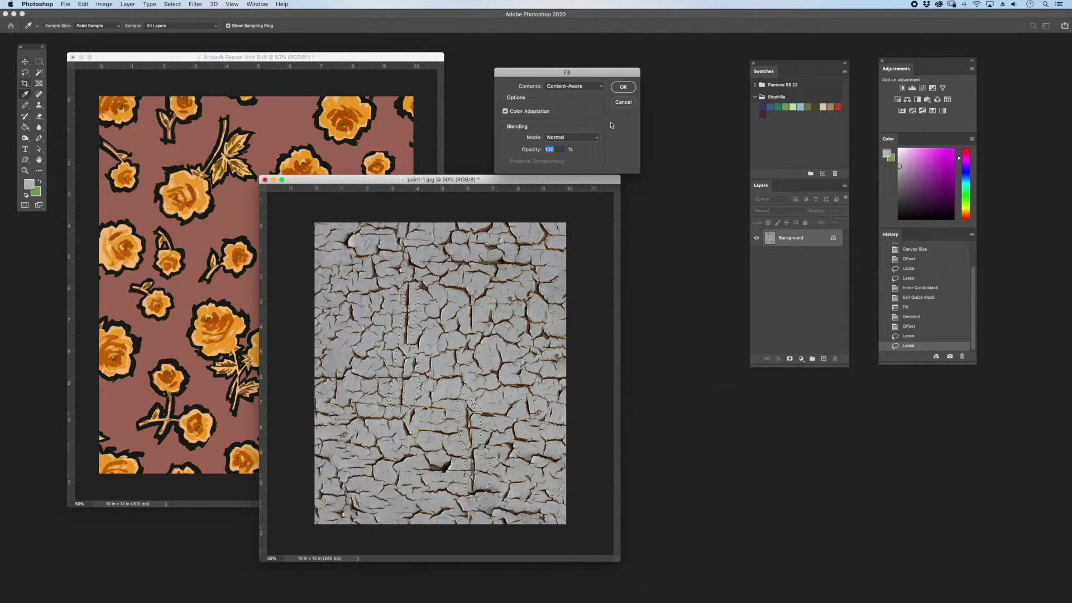
click(623, 87)
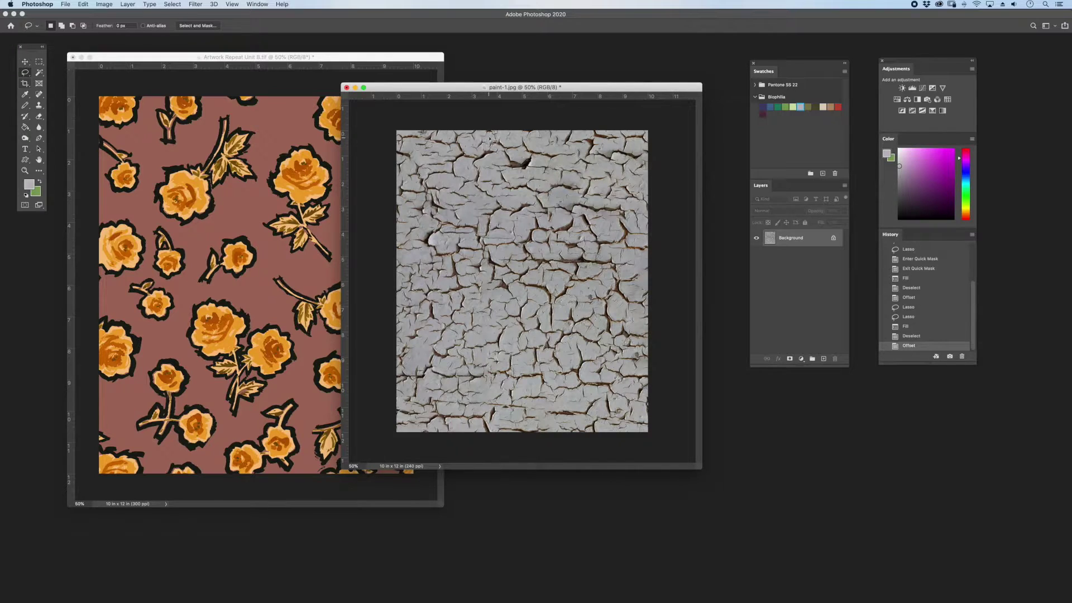
Step: Convert paint-1.jpg to Indexed Color with a 2-colour Local (Selective) palette
click(105, 4)
mouse_move(120, 15)
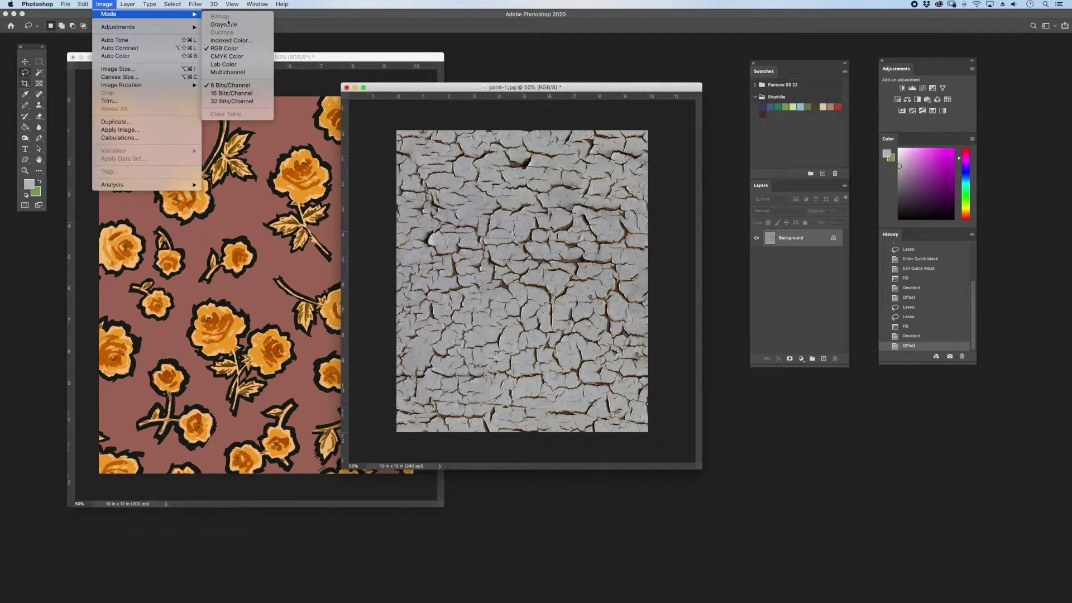
click(249, 42)
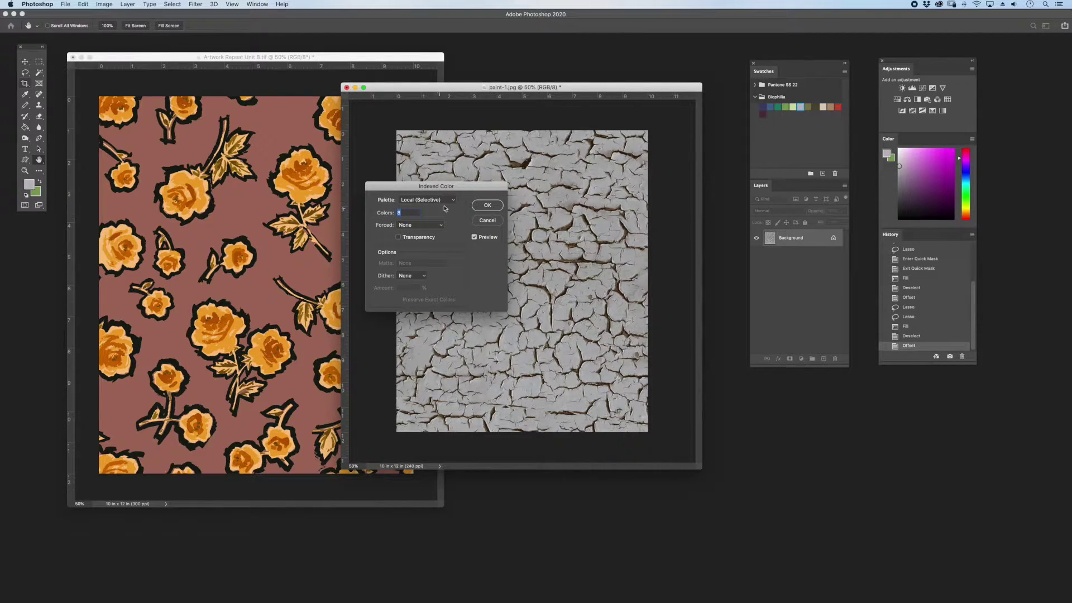
text(3)
key(Down)
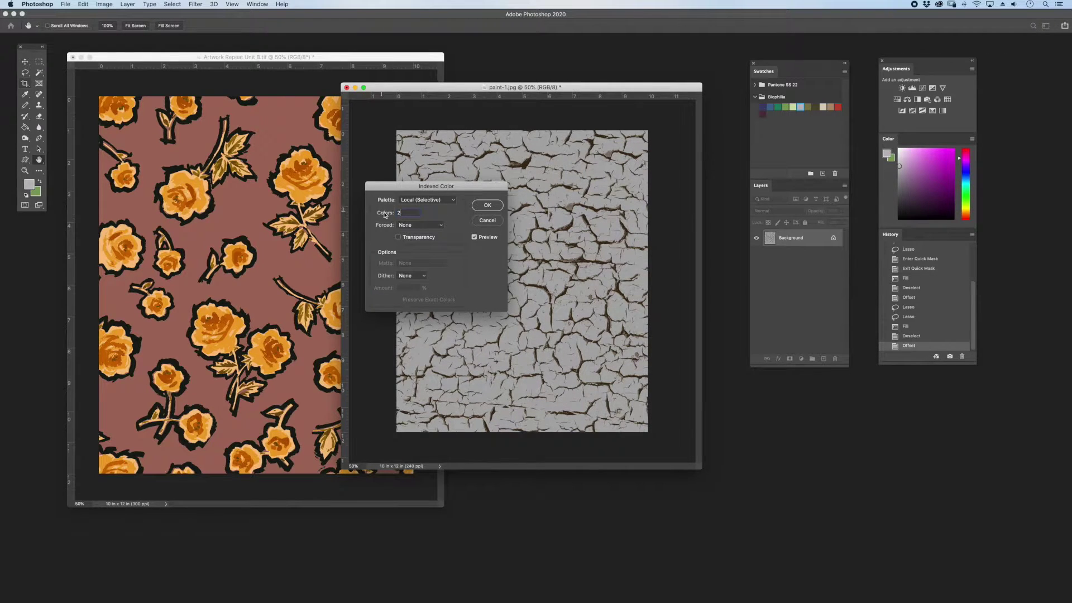
click(490, 208)
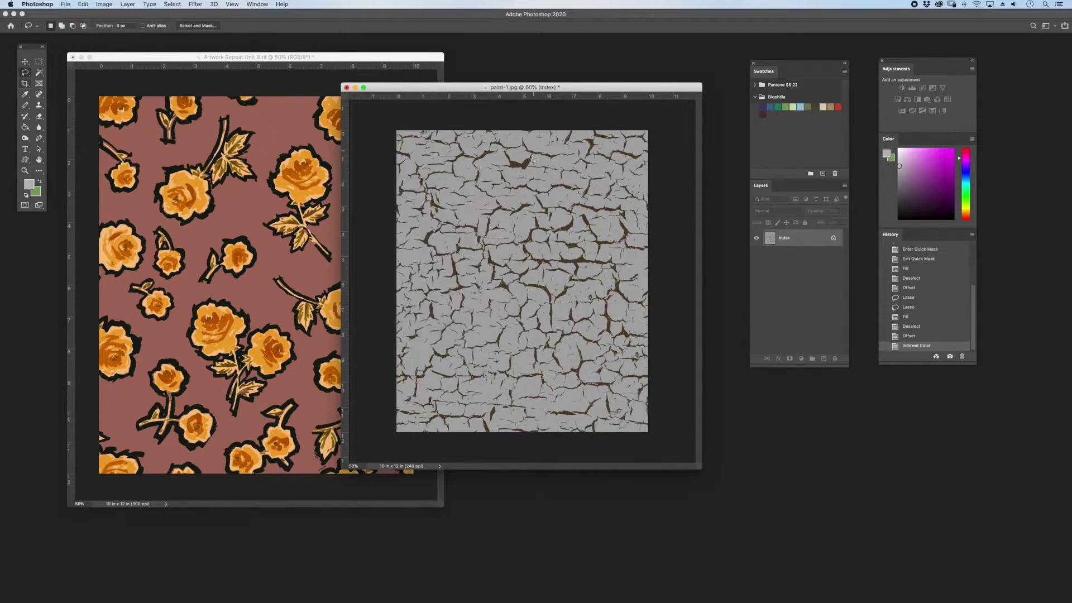
mouse_move(572, 84)
mouse_down()
mouse_move(599, 69)
mouse_move(657, 89)
mouse_move(641, 143)
mouse_up()
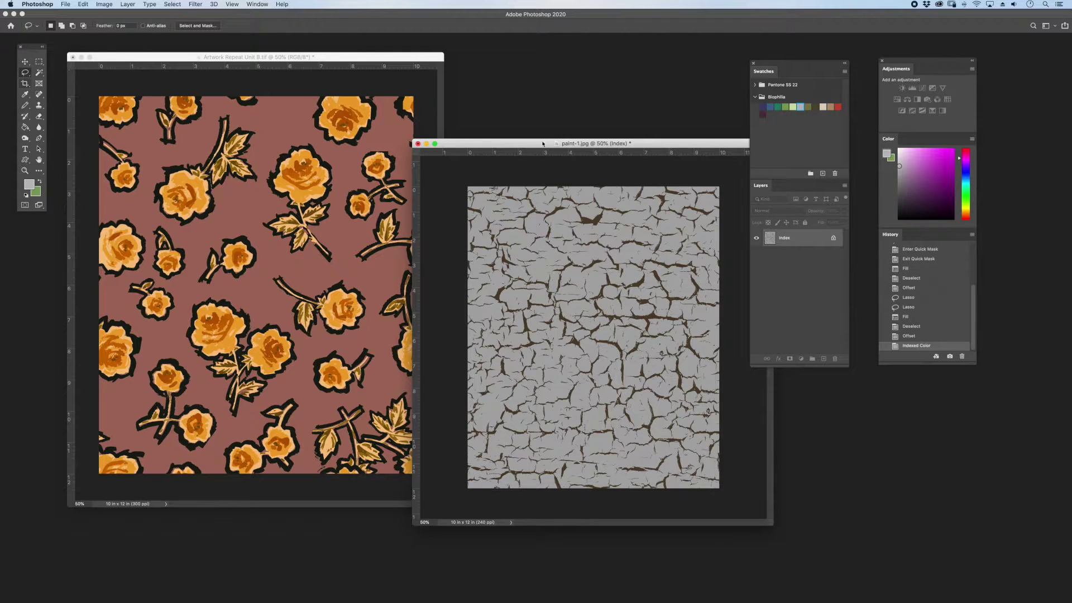
drag(531, 143, 567, 108)
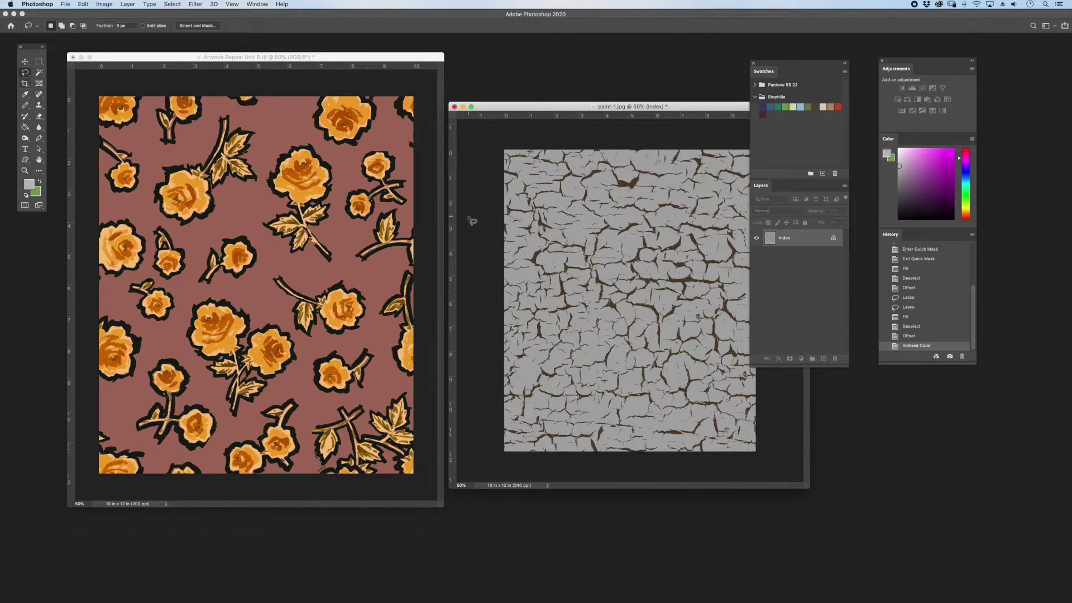
drag(418, 68, 413, 59)
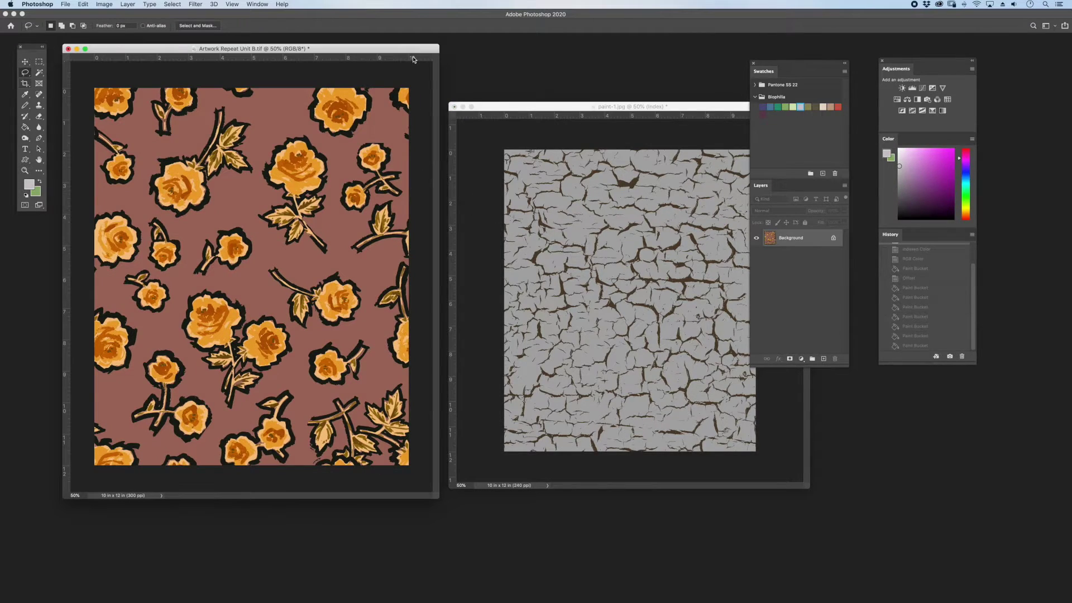
click(503, 129)
Step: Recolour the indexed Color Table: dark purple for the cracks, red for the paint
click(104, 4)
mouse_move(115, 16)
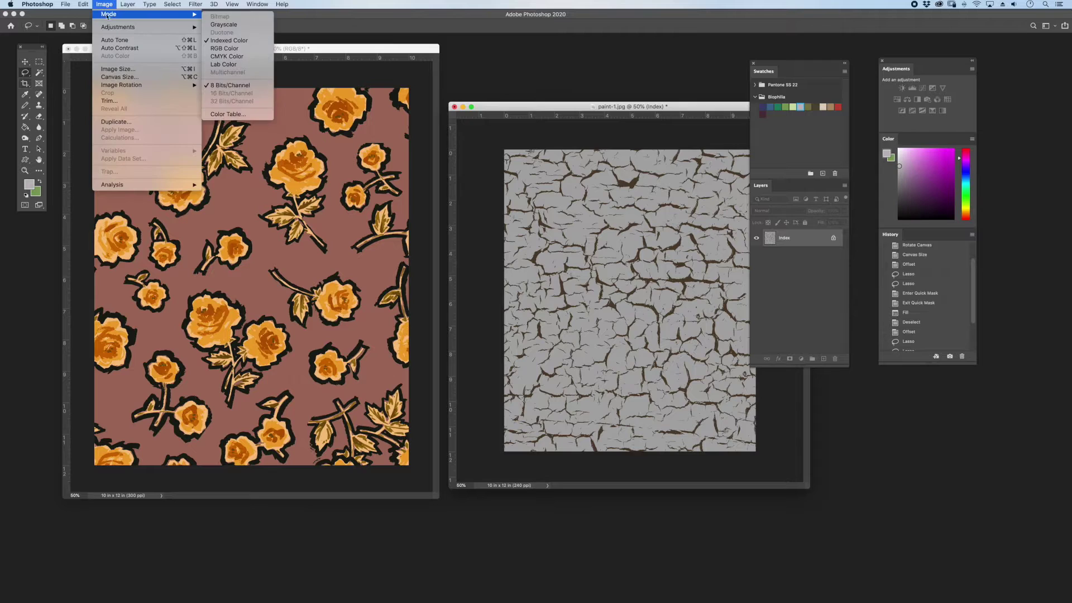
click(237, 115)
mouse_move(479, 244)
mouse_down()
mouse_move(590, 48)
mouse_move(557, 40)
mouse_up()
drag(609, 107, 584, 185)
drag(545, 36, 702, 51)
click(589, 76)
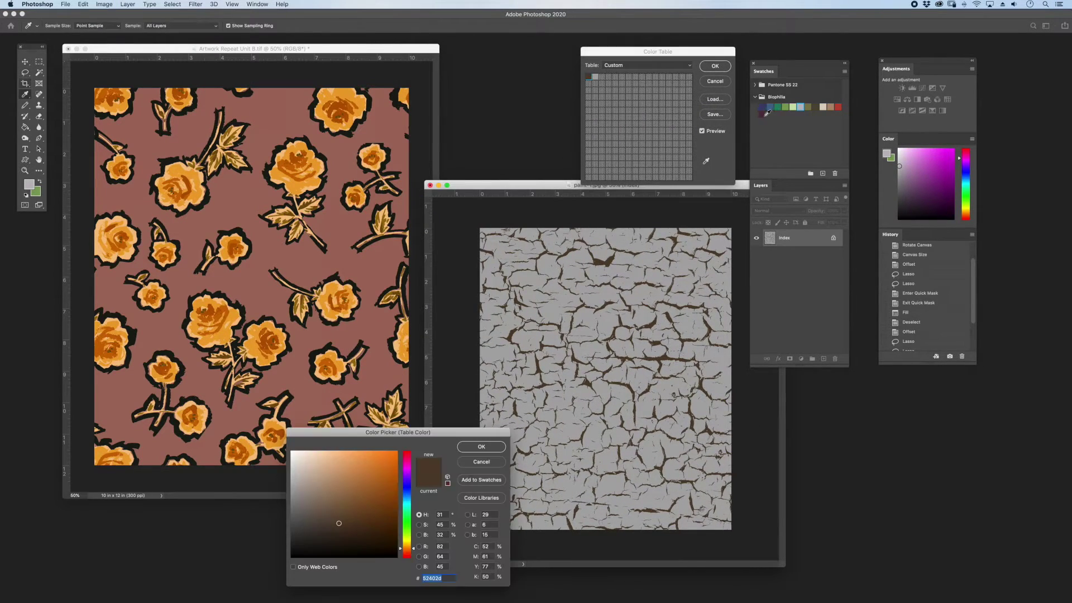
click(421, 464)
click(481, 448)
click(595, 76)
click(359, 479)
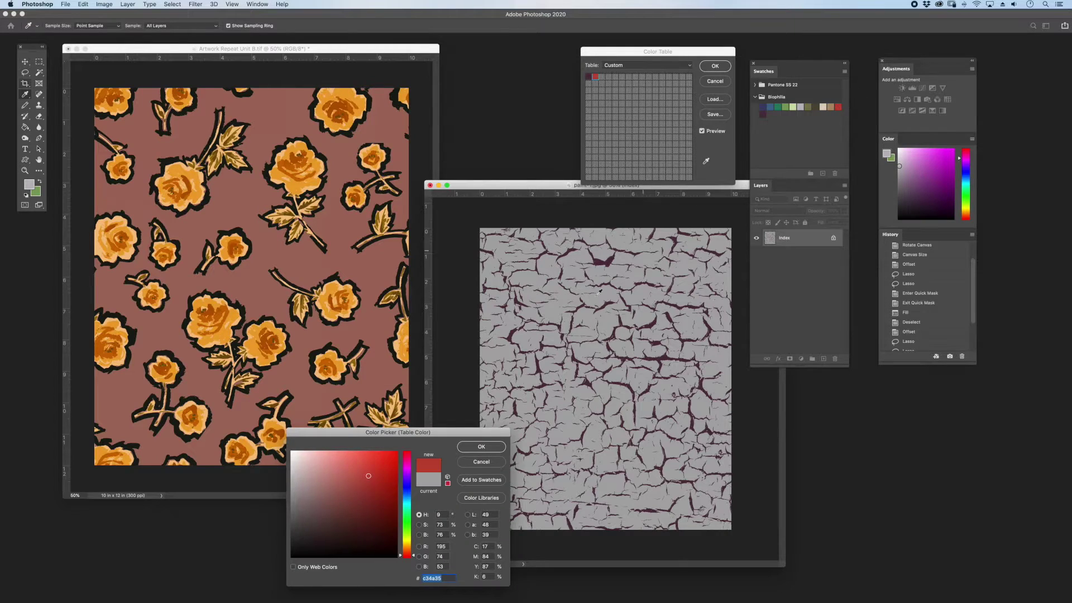
click(481, 449)
click(717, 67)
Step: Define the red crack texture as a pattern
click(83, 4)
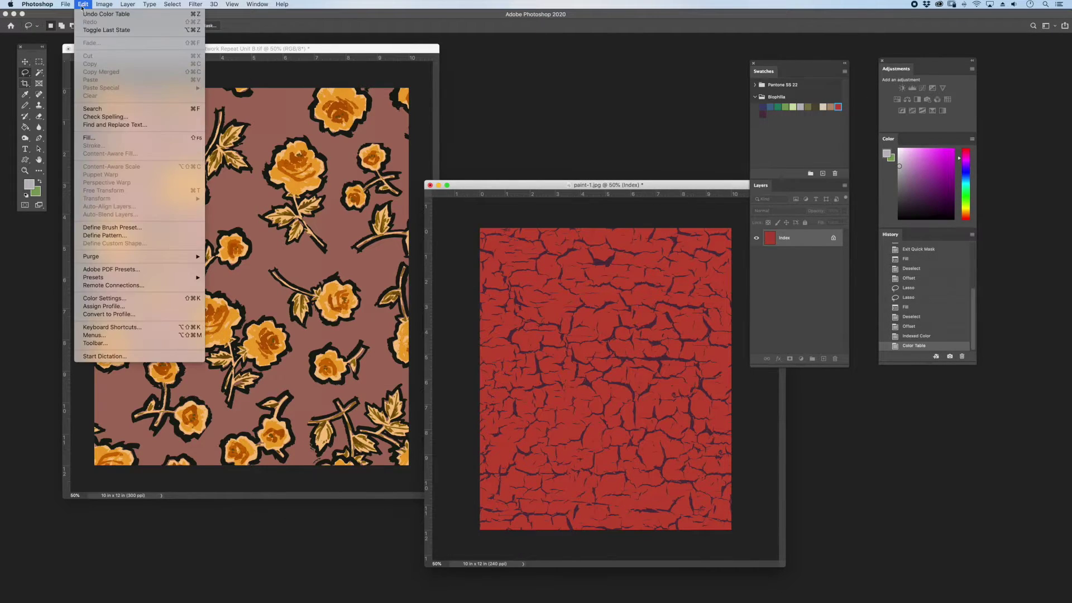
click(112, 237)
click(626, 298)
key(g)
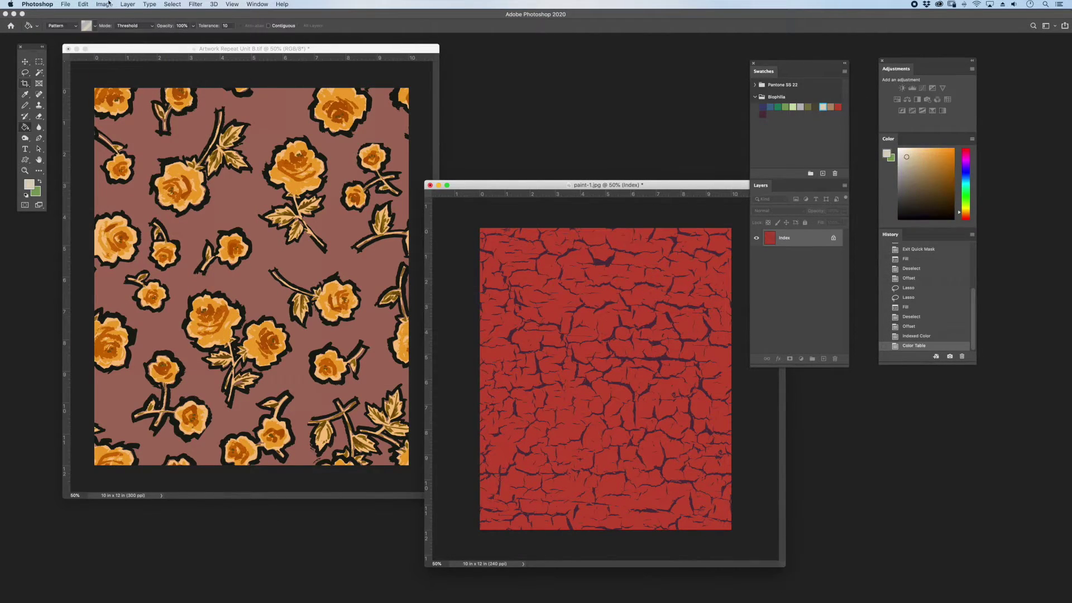
click(104, 3)
Step: Convert back to RGB, fill the paint beige and cracks brown, and save as a pattern
mouse_move(108, 14)
click(223, 48)
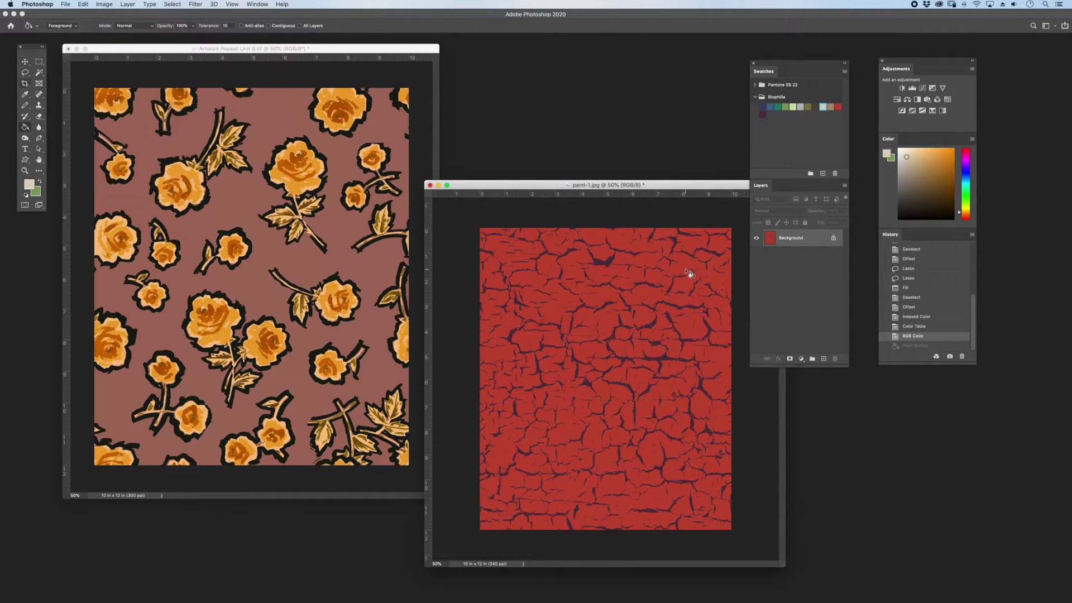
click(689, 275)
click(831, 106)
click(724, 258)
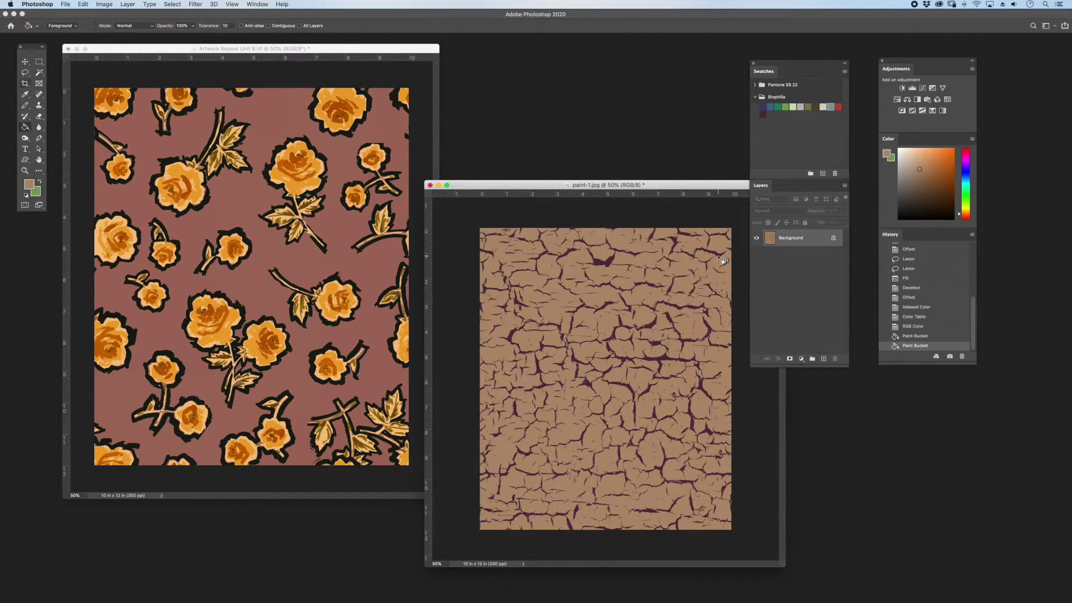
key(super+z)
click(724, 258)
click(86, 3)
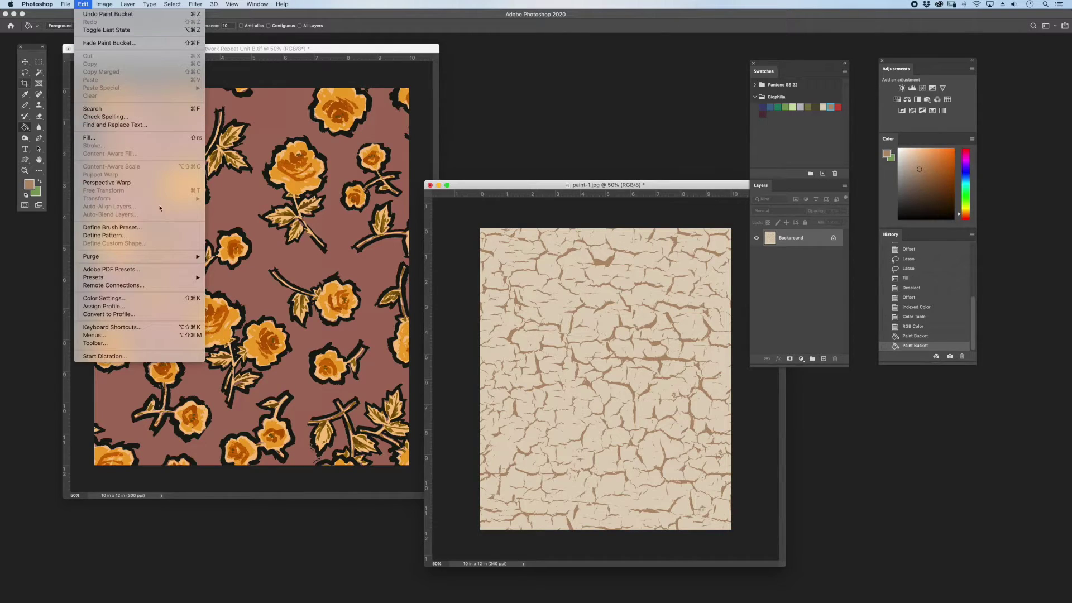
click(111, 236)
key(Return)
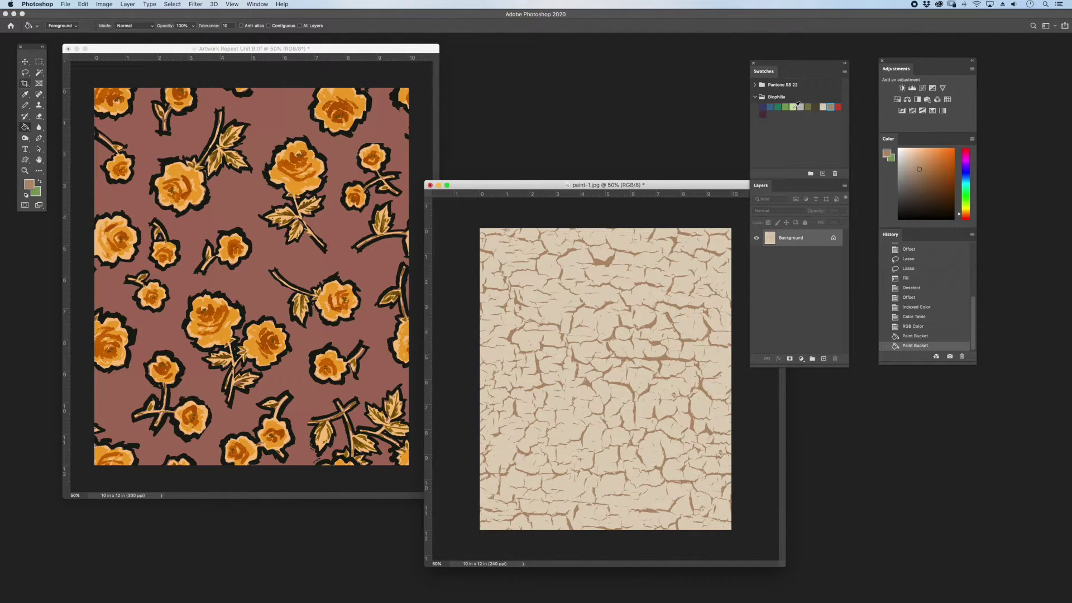
Step: Fill the paint light green and the cracks dark green, and define it as a pattern
click(793, 107)
click(625, 271)
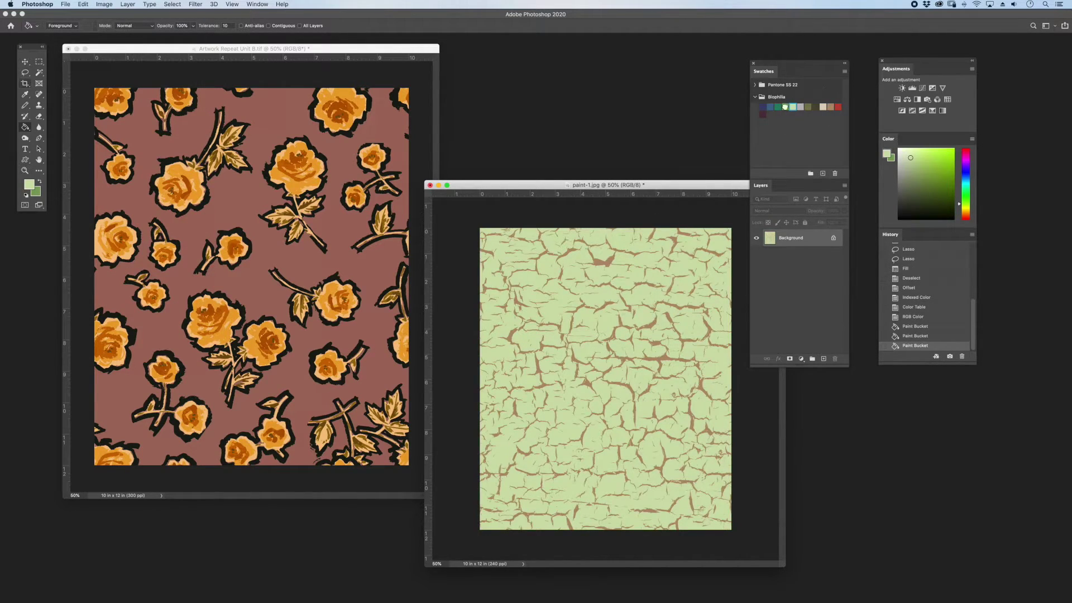
click(786, 106)
click(678, 244)
click(83, 4)
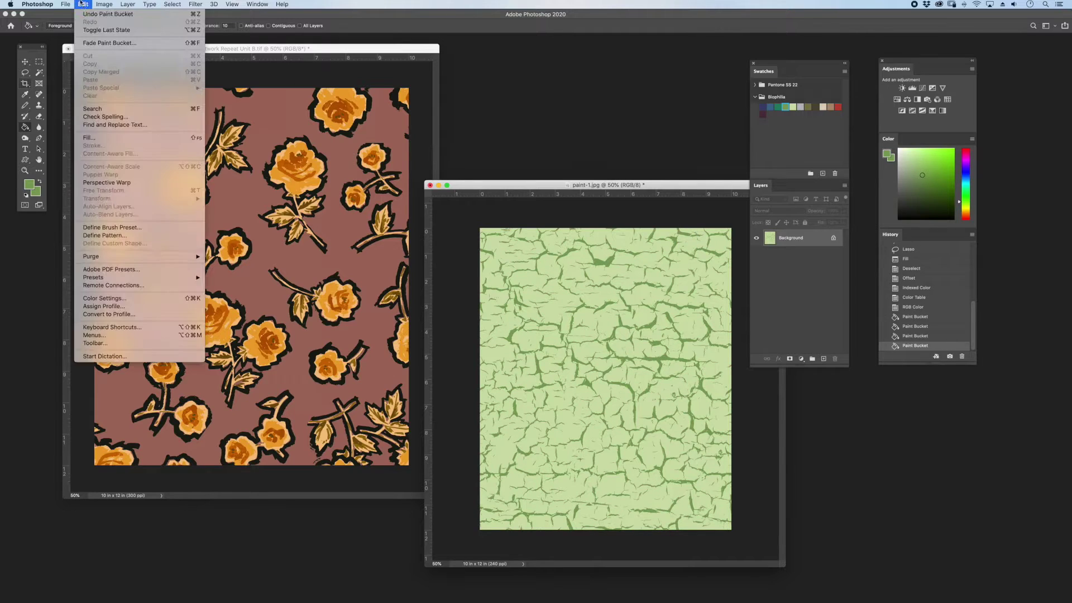
click(141, 227)
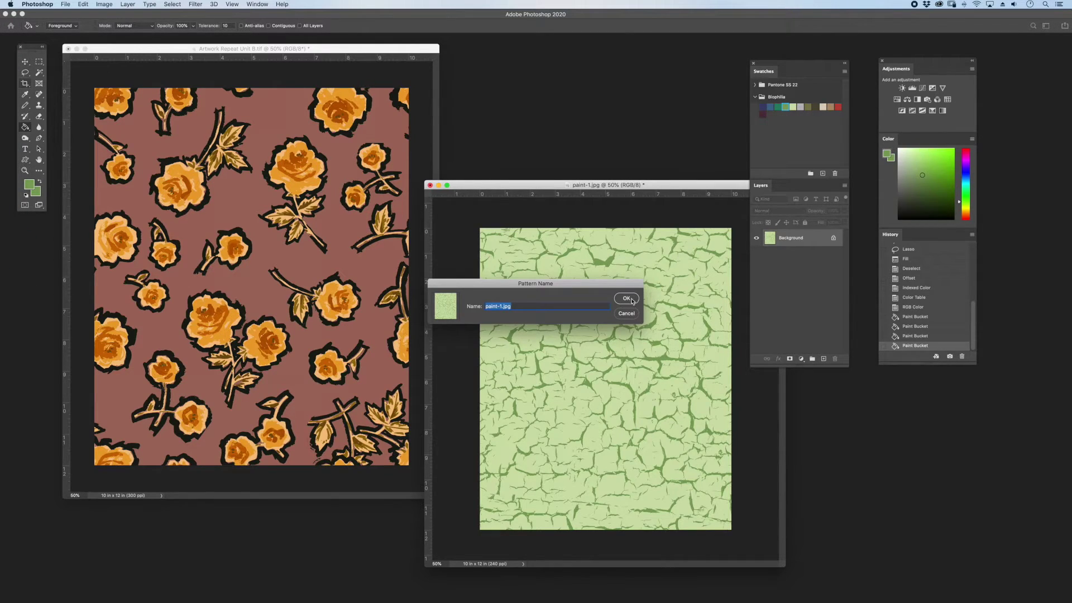
click(627, 299)
Step: Fill the paint blue and the cracks dark purple, and define it as a pattern
click(772, 106)
click(712, 250)
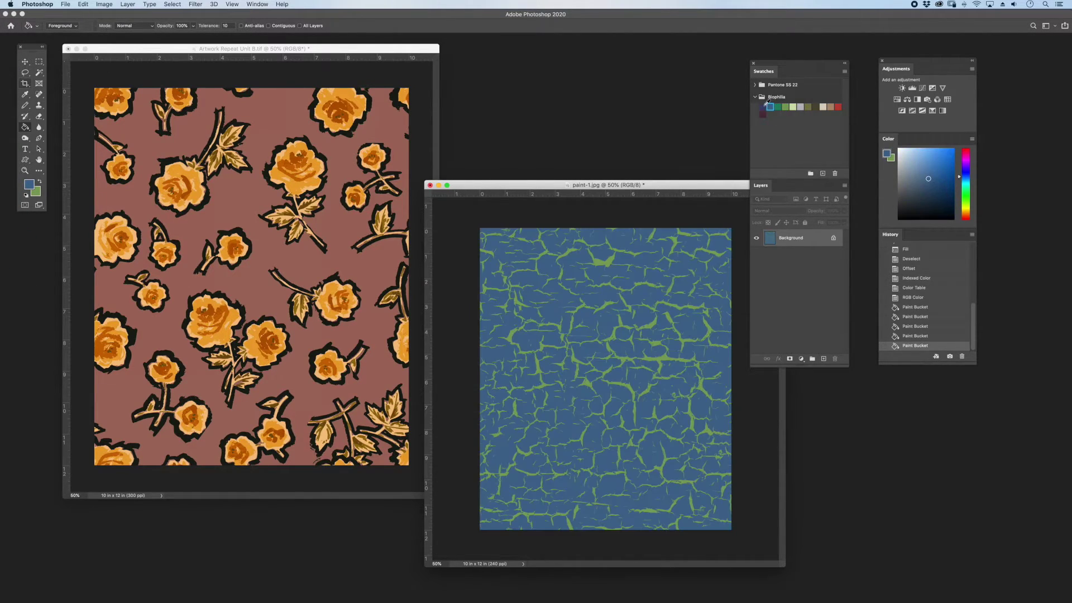
click(762, 107)
click(609, 268)
click(82, 4)
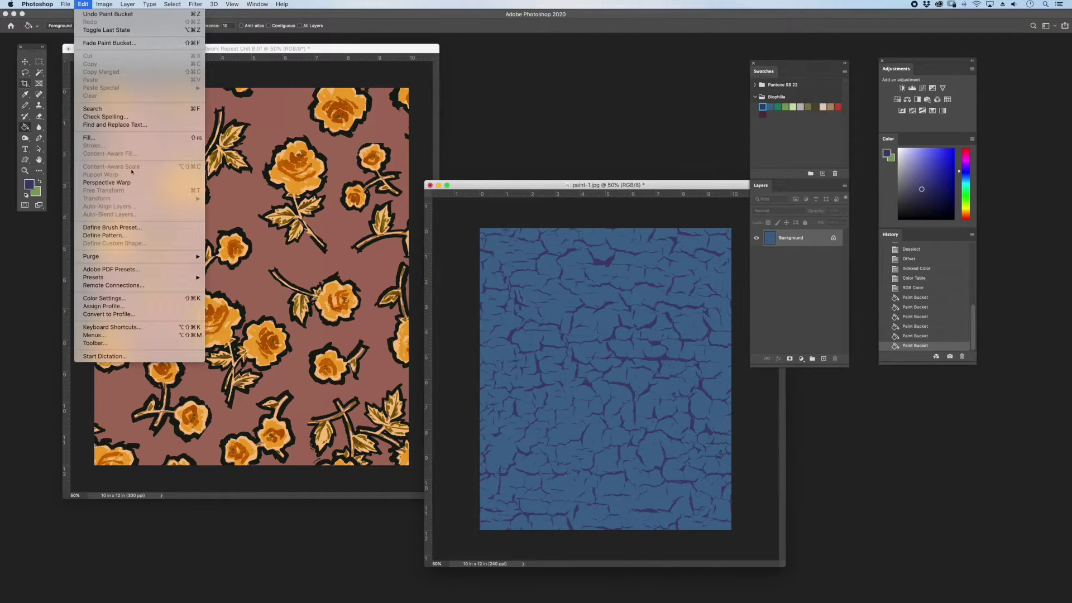
click(109, 236)
click(629, 296)
Step: Set the Paint Bucket to Pattern and fill the background with the beige crackle pattern
drag(546, 188, 599, 177)
drag(251, 49, 251, 55)
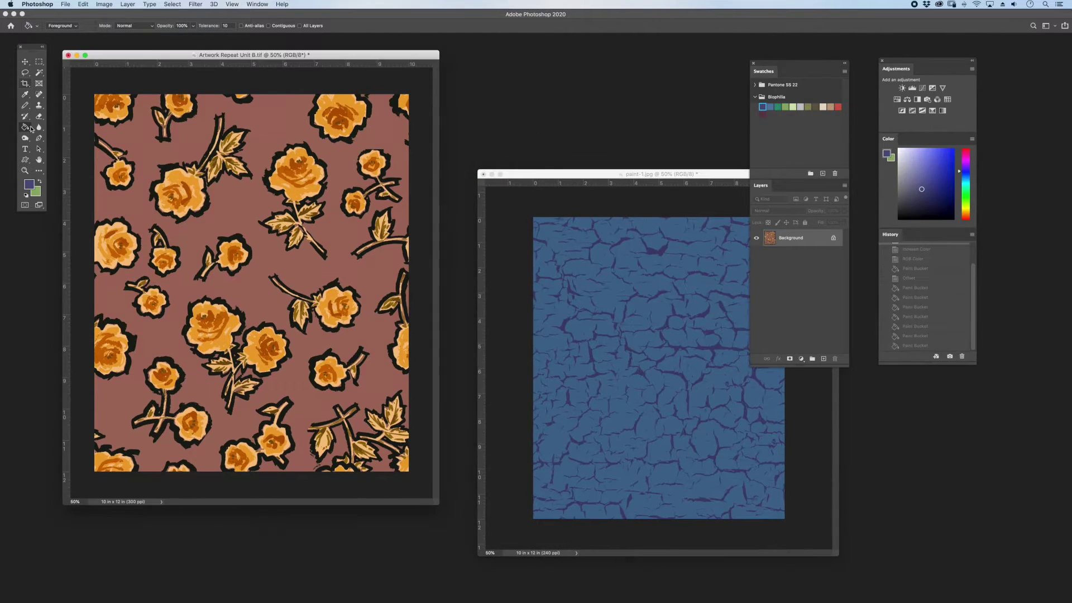
click(62, 25)
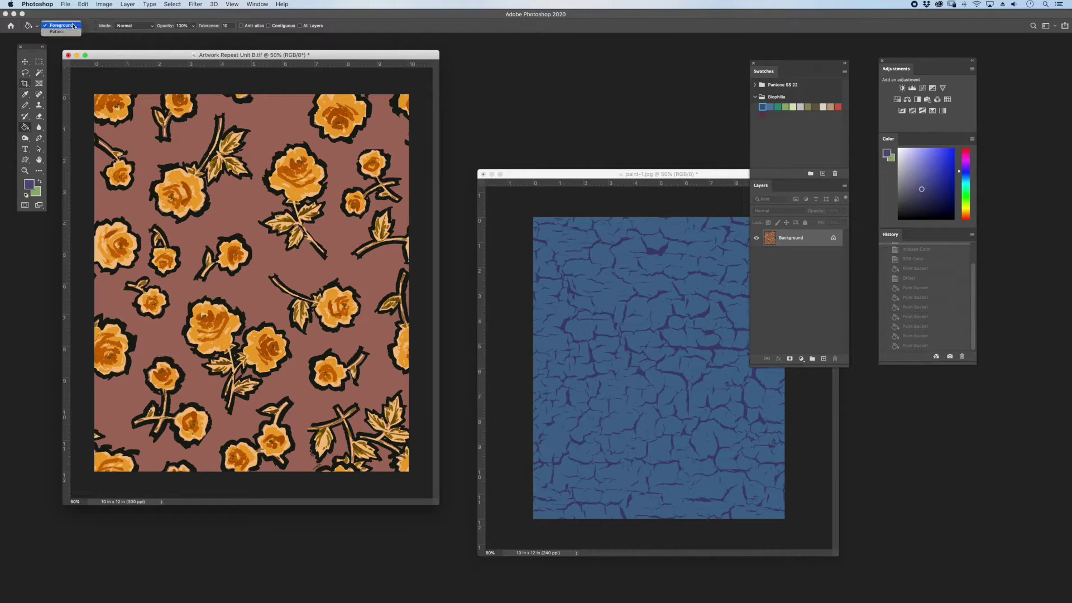
click(61, 33)
click(95, 27)
scroll(78, 61, down, 1)
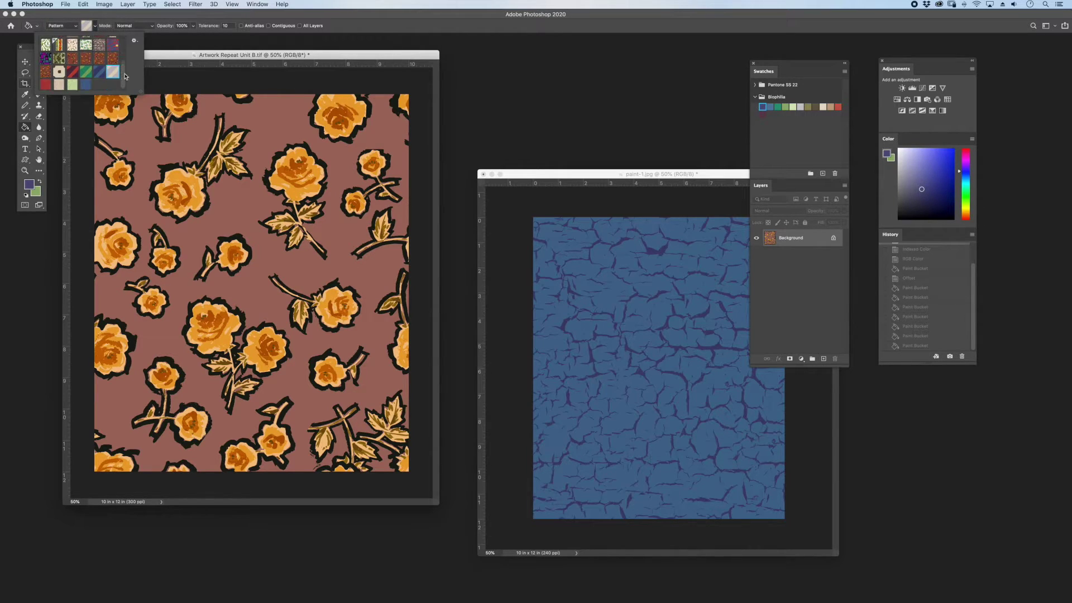
click(58, 83)
click(255, 27)
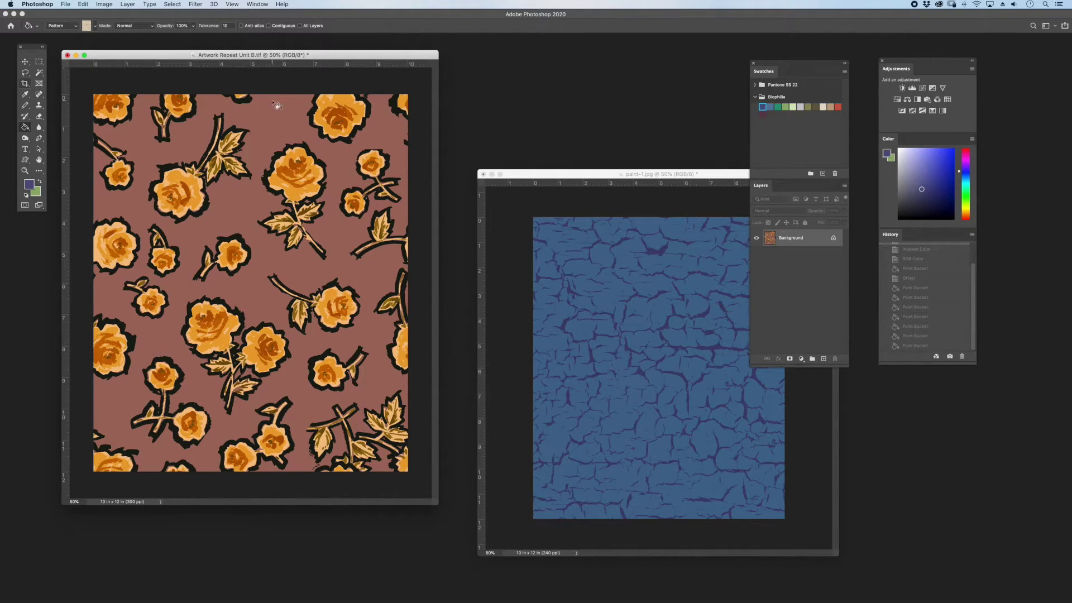
click(277, 116)
Step: Fill the rose outlines with the blue crack pattern
click(92, 27)
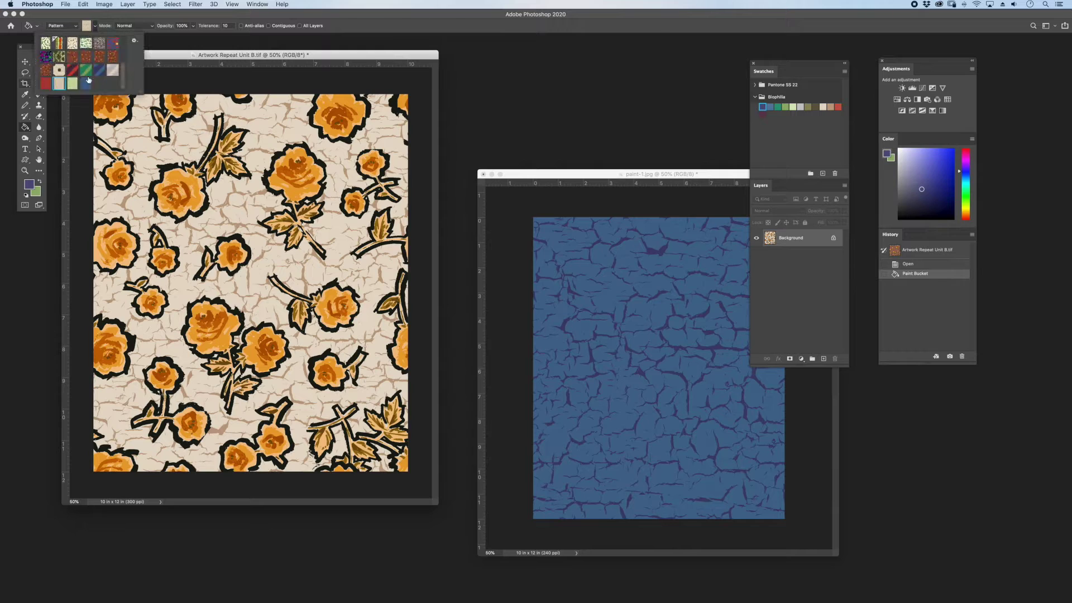
click(86, 83)
click(295, 152)
click(295, 151)
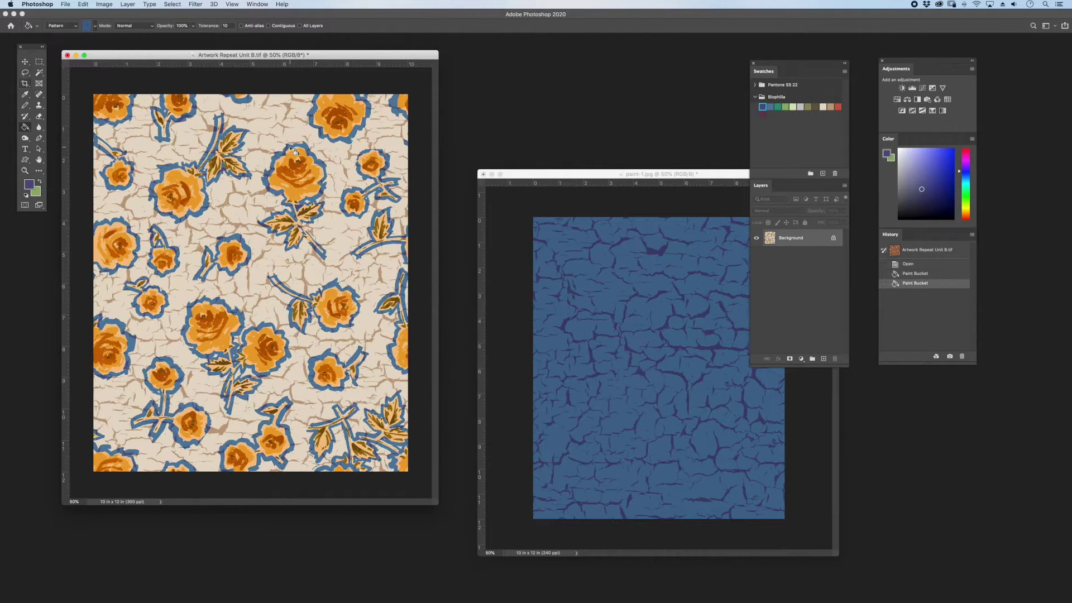
Step: Fill the rose centres and leaves with the light green crack pattern
click(92, 27)
click(72, 84)
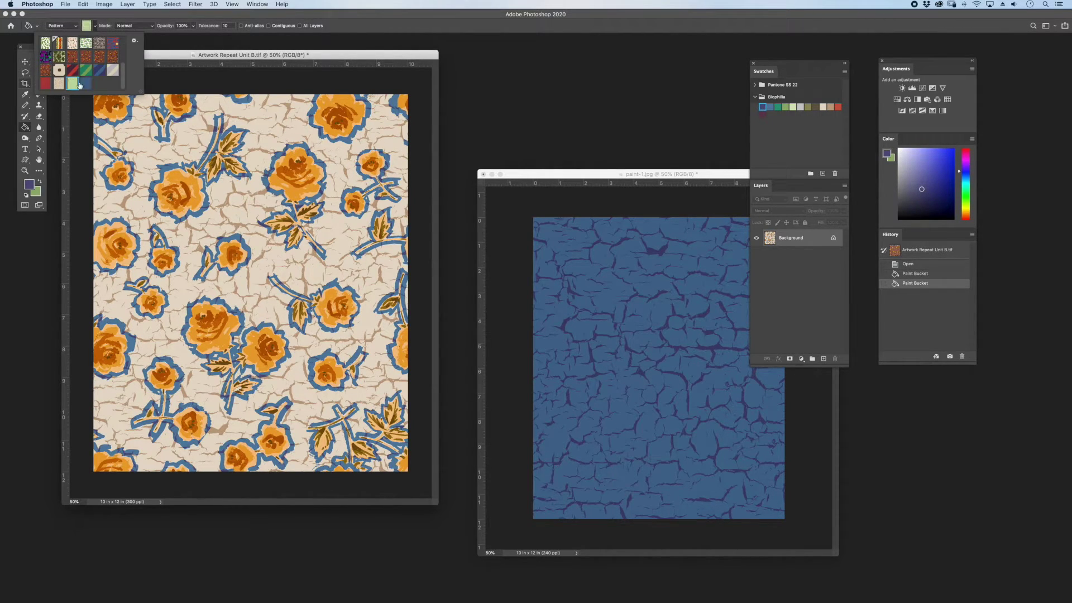
click(190, 193)
click(179, 198)
click(234, 146)
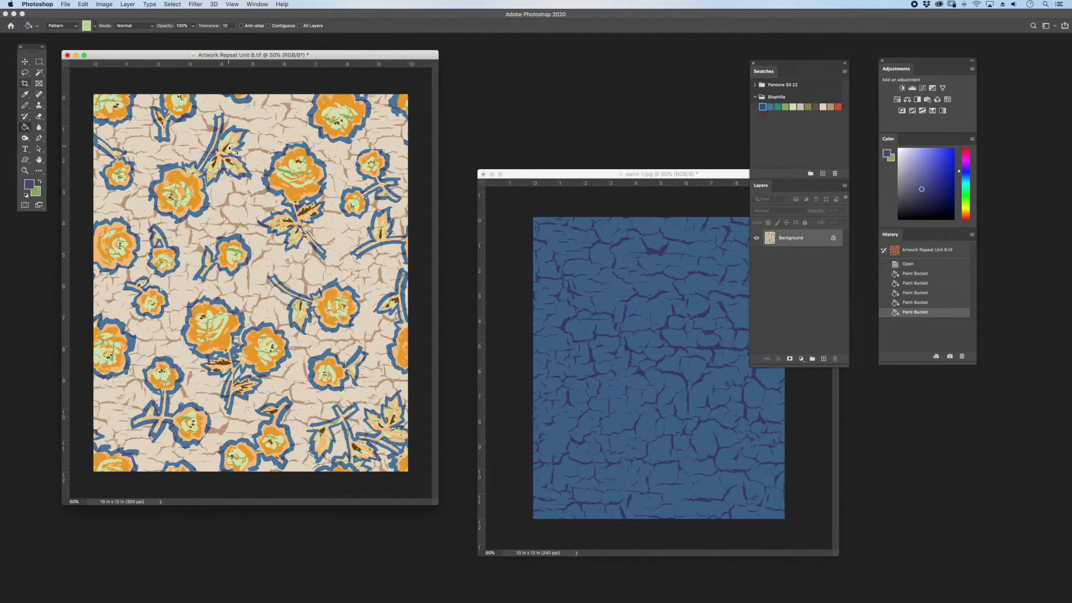
click(231, 151)
Step: Fill the orange petals with the red crack pattern
click(92, 26)
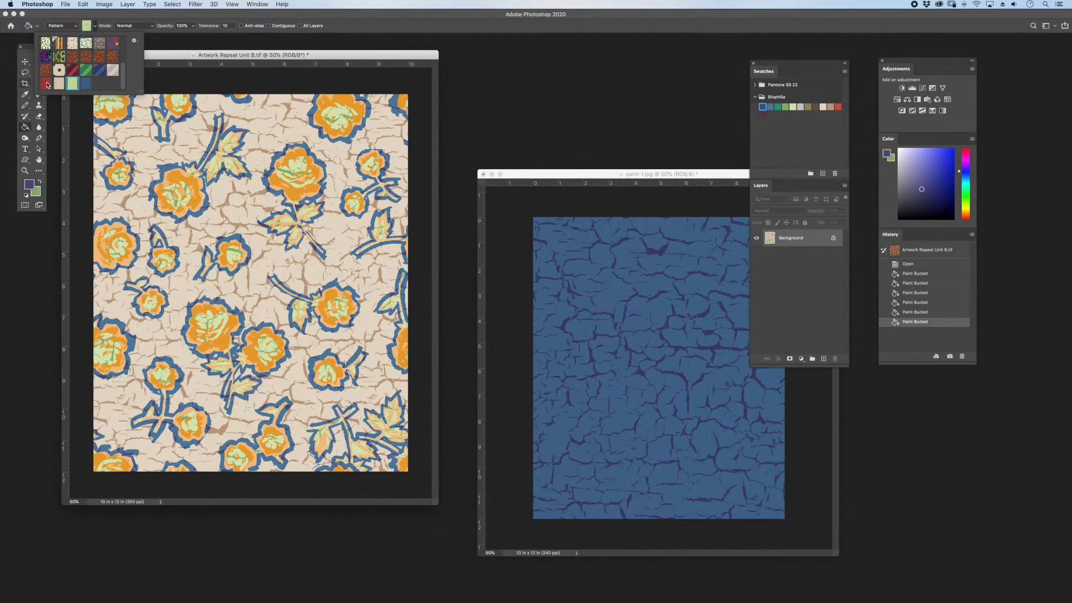
click(46, 82)
click(196, 185)
click(180, 160)
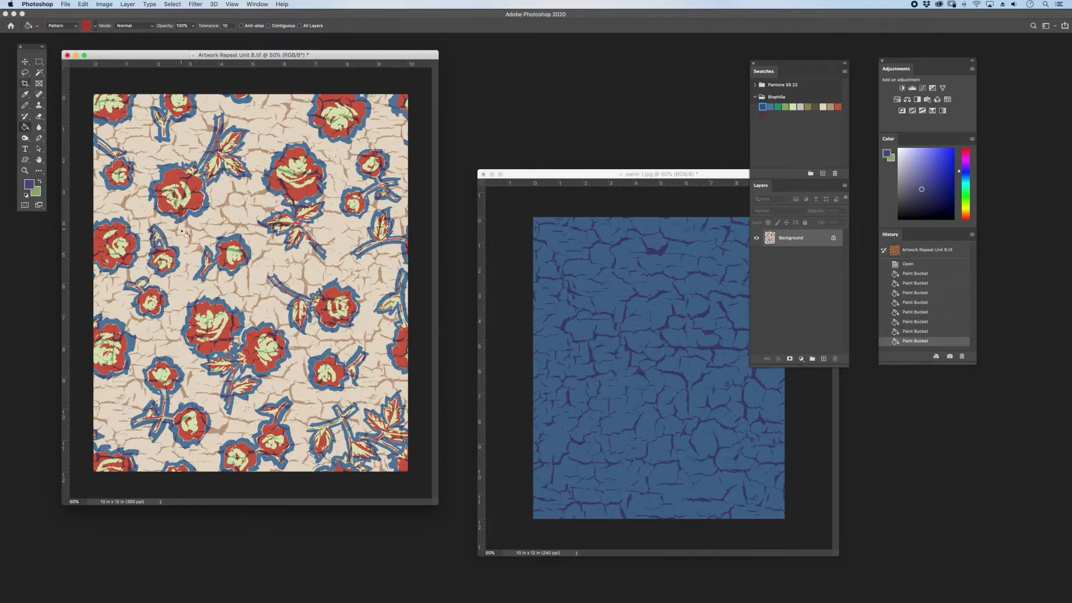
mouse_move(346, 54)
mouse_down()
mouse_move(364, 55)
mouse_move(354, 57)
mouse_up()
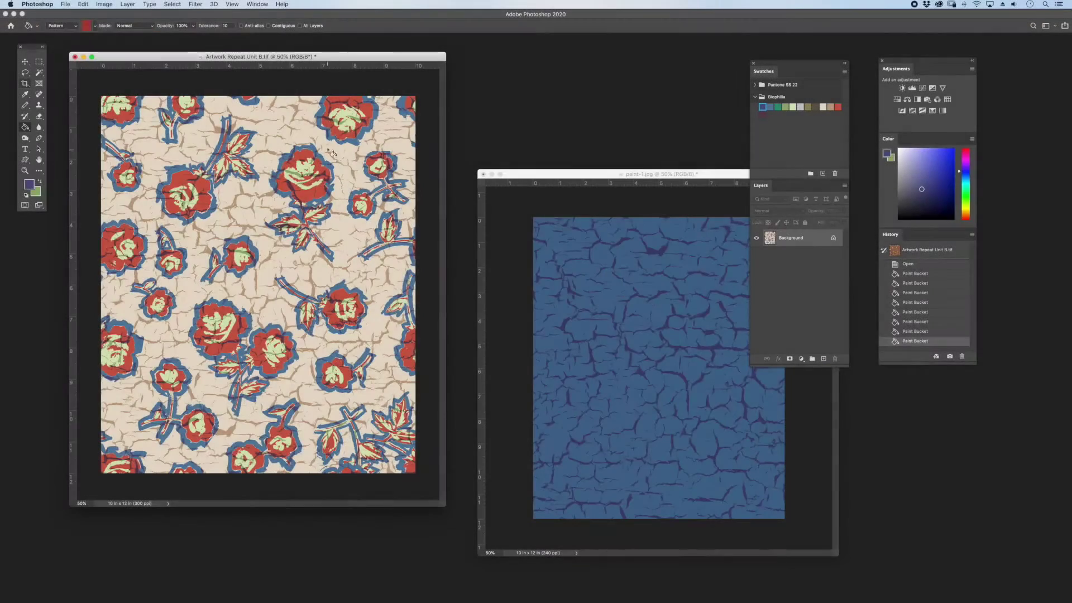
Step: Revert the rose artwork to its Open state in History
drag(550, 174, 544, 91)
click(621, 244)
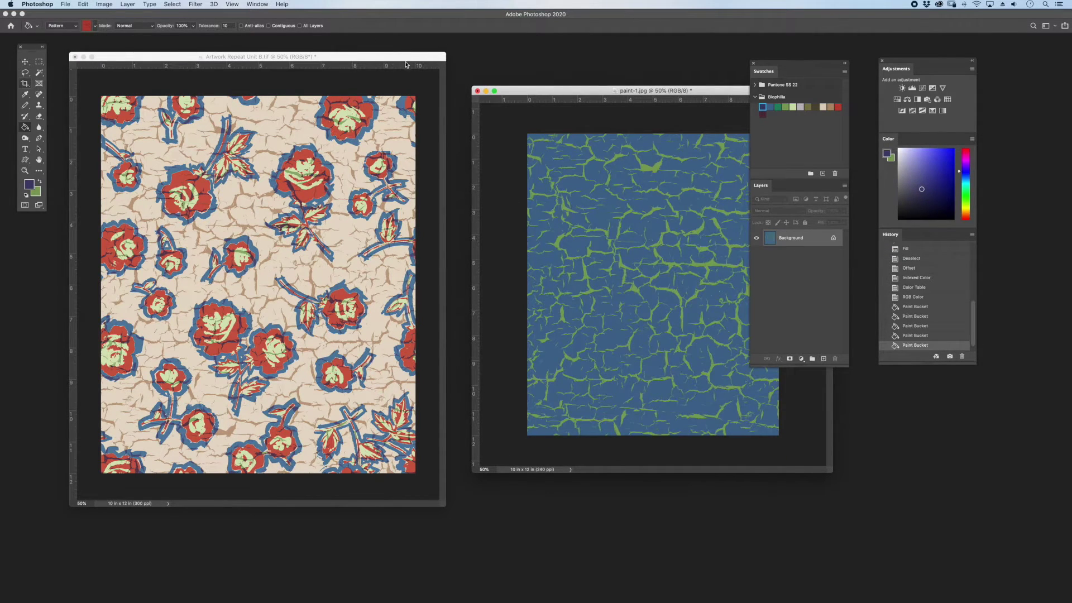
click(406, 98)
key(super+alt+z)
key(super+alt+z)
key(super+alt+z)
key(super+alt+z)
key(super+alt+z)
key(super+alt+z)
key(super+alt+z)
key(super+alt+z)
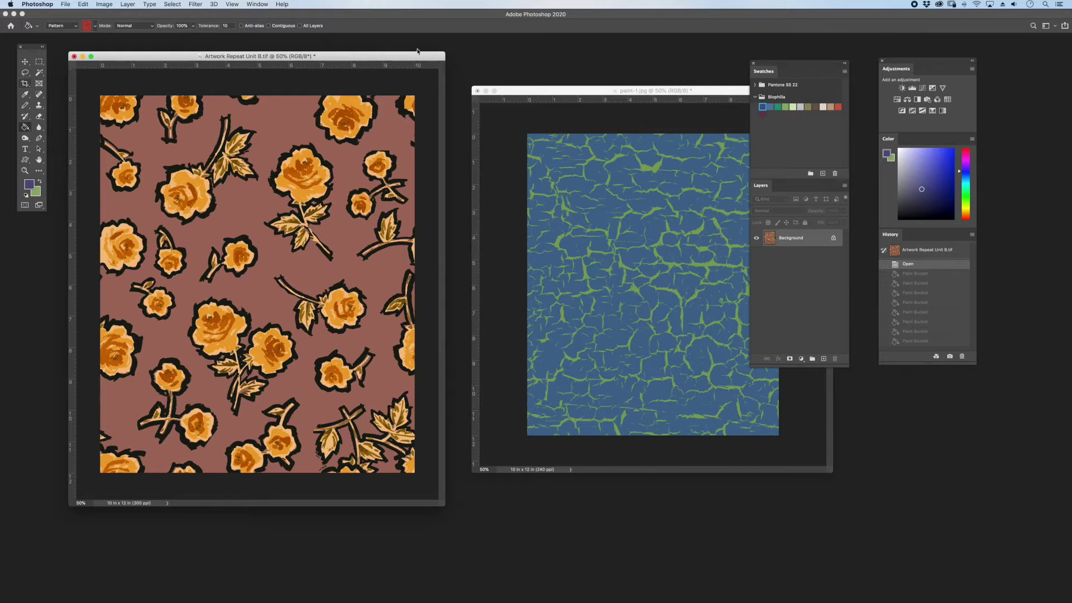
Step: Magic Wand paint-1.jpg's green cracks, drag the selection onto the artwork, and view at 100%
drag(418, 51, 423, 53)
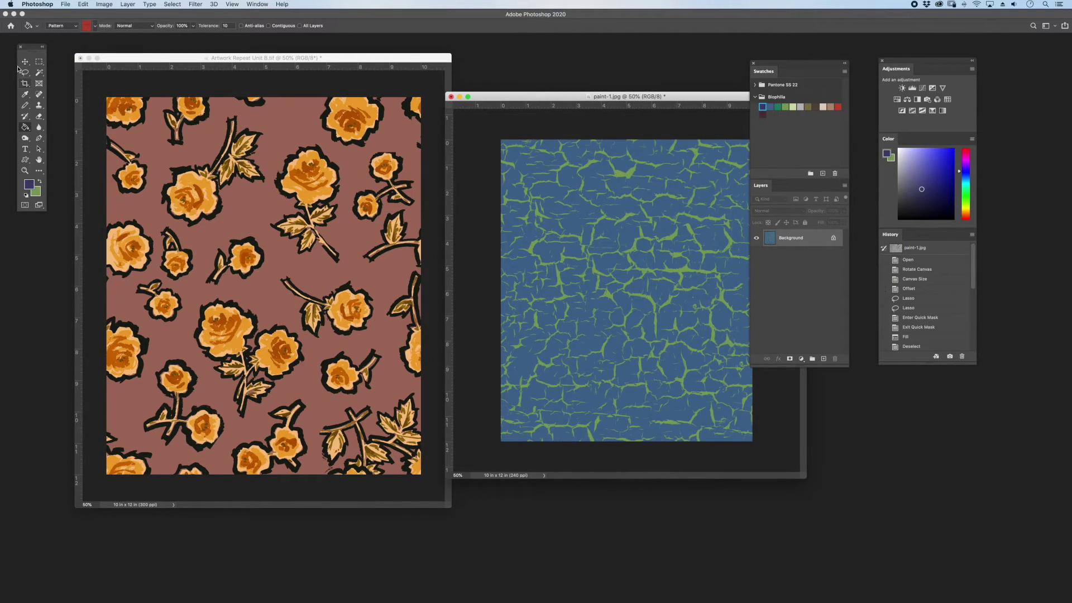
click(39, 72)
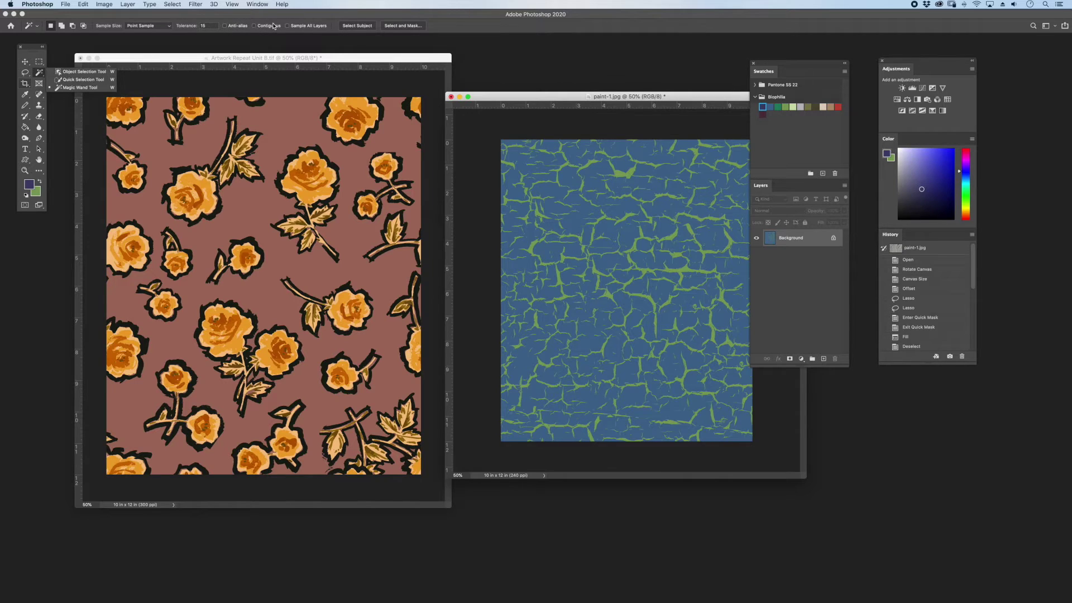
drag(559, 97, 558, 98)
click(622, 179)
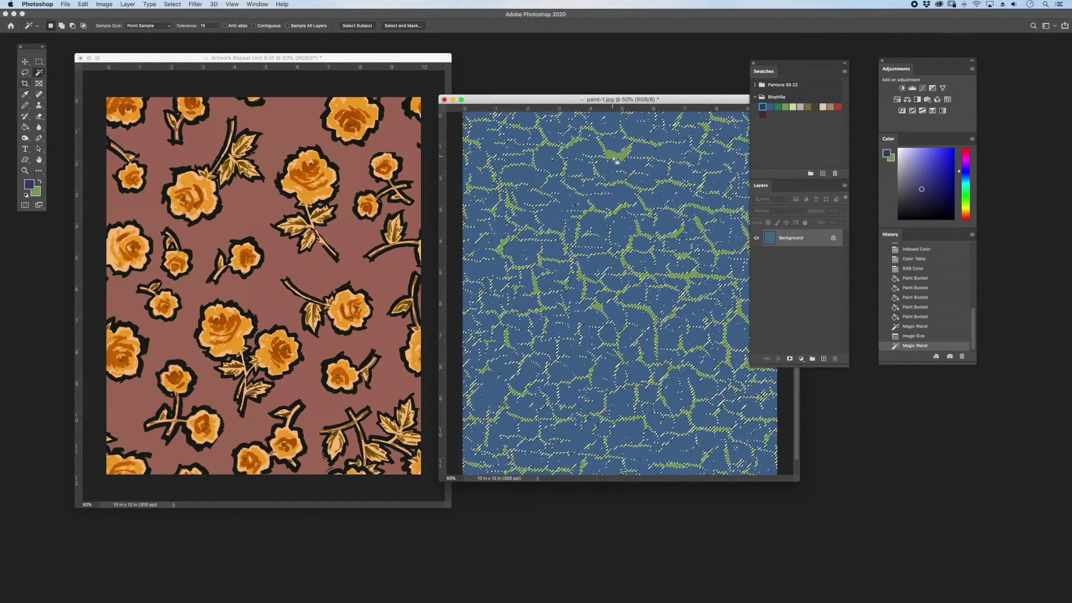
drag(615, 160, 476, 192)
drag(295, 204, 291, 205)
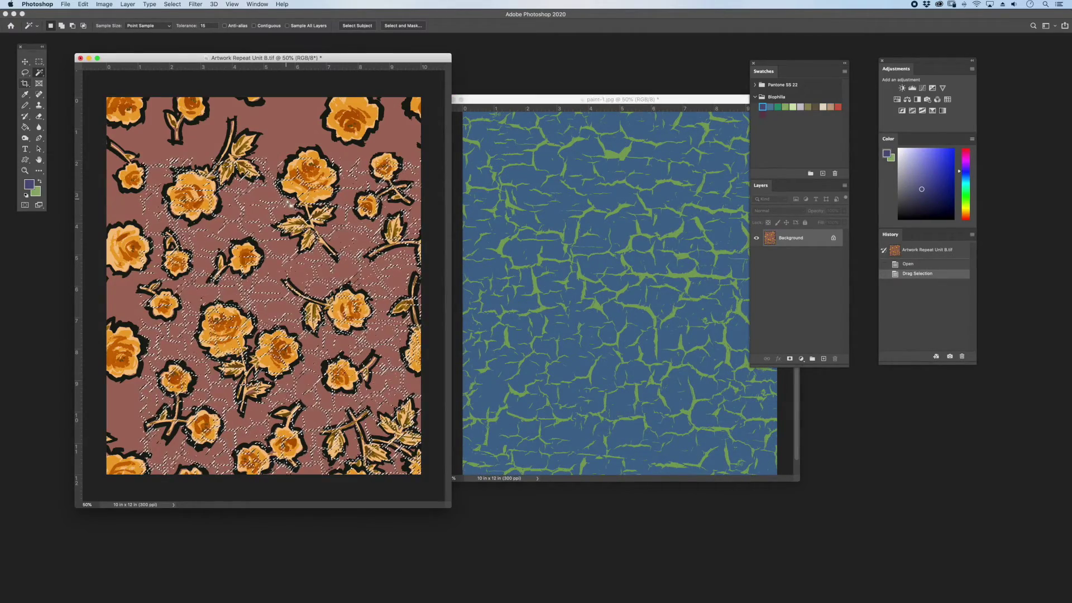
drag(263, 150, 260, 133)
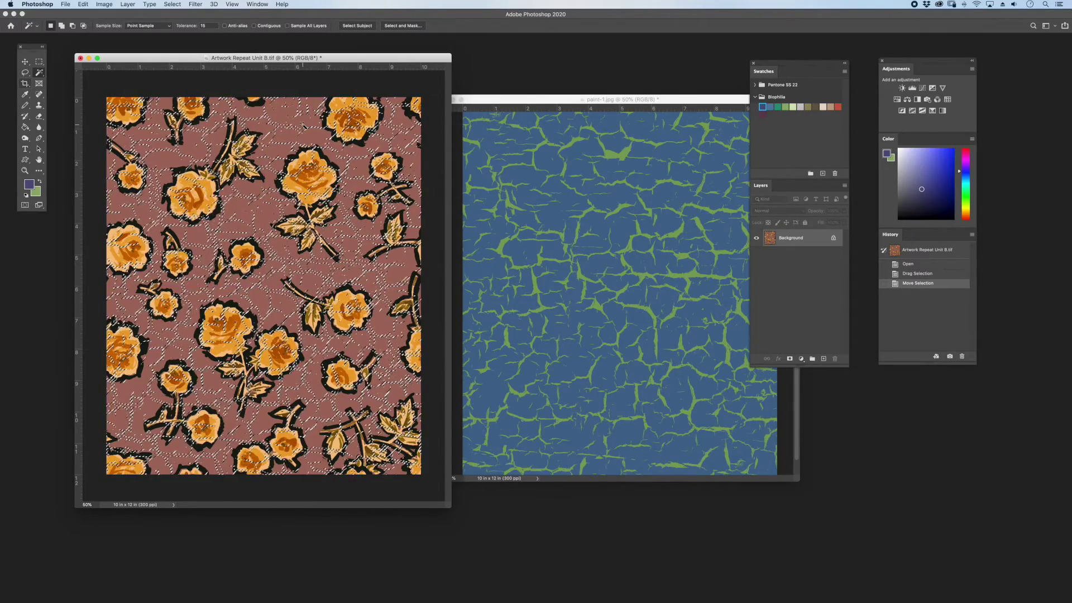
key(super+equal)
key(super+equal)
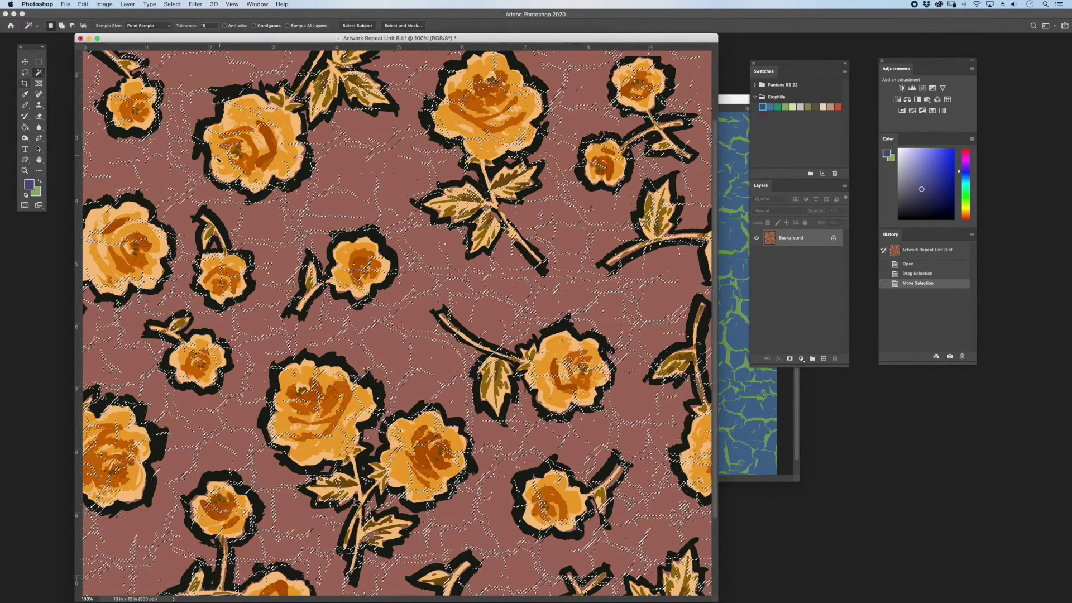
Step: Sample the mauve background as foreground, set the Paint Bucket to Foreground, and fill crack areas
key(g)
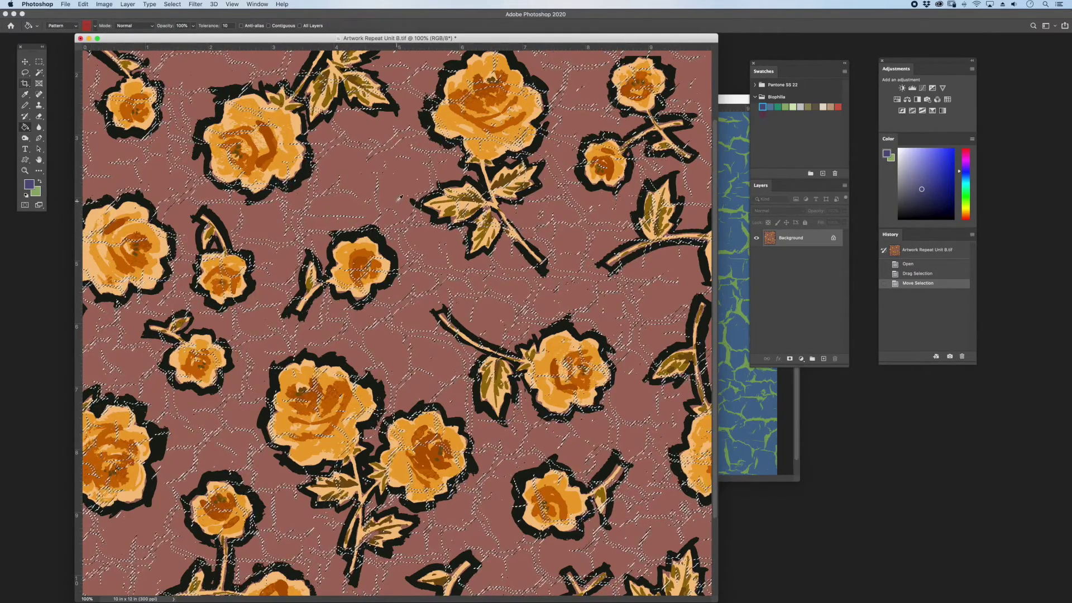
alt+click(414, 206)
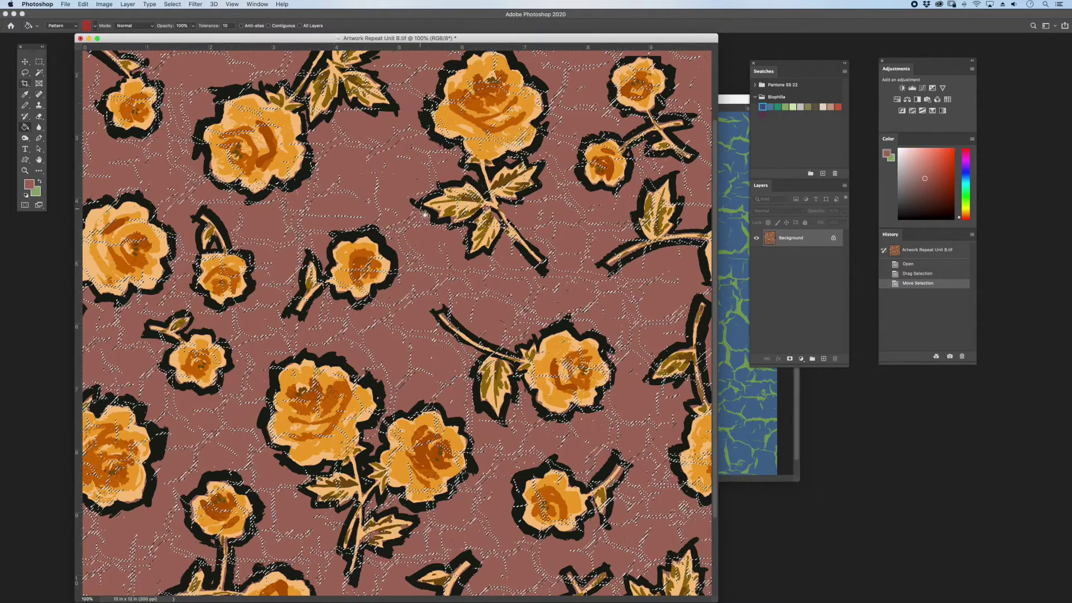
click(61, 26)
click(61, 33)
click(423, 213)
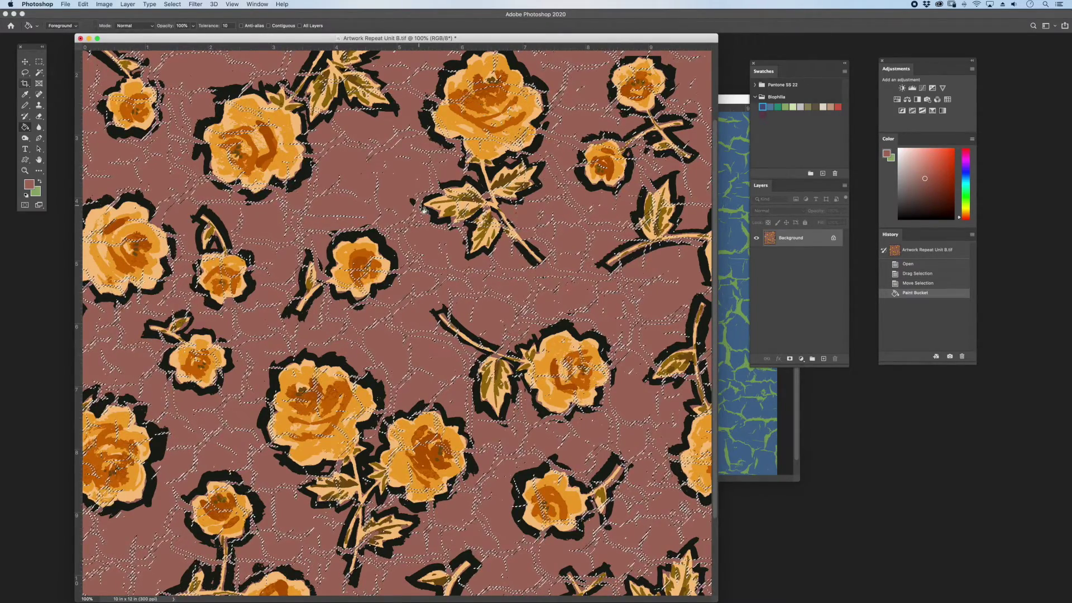
Step: Fill the cracks inside the roses and leaves with mauve, then deselect
click(461, 115)
click(468, 108)
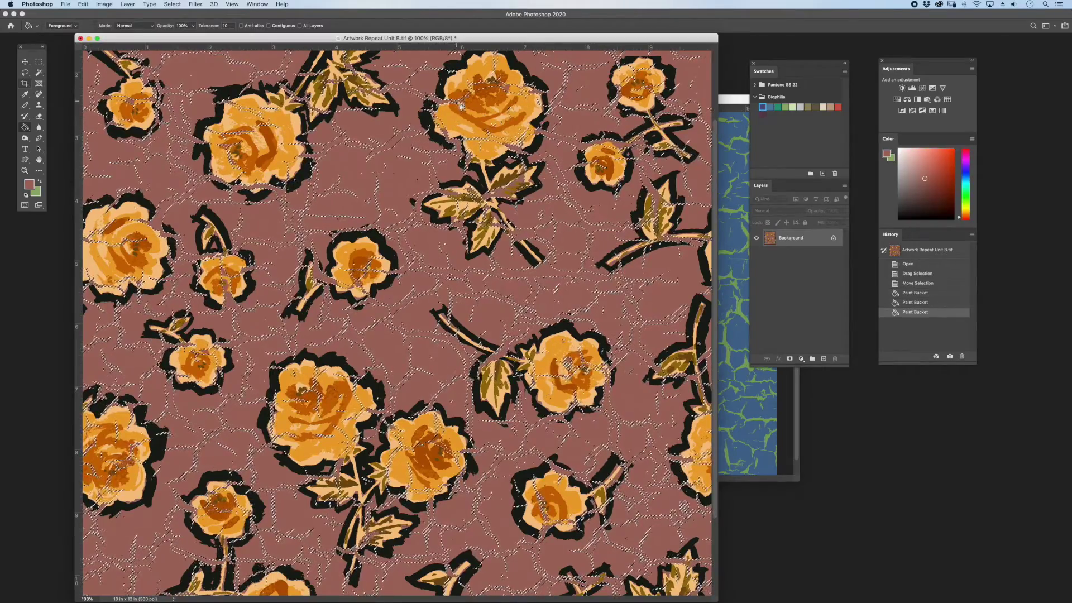
click(474, 103)
click(480, 95)
click(487, 89)
click(477, 95)
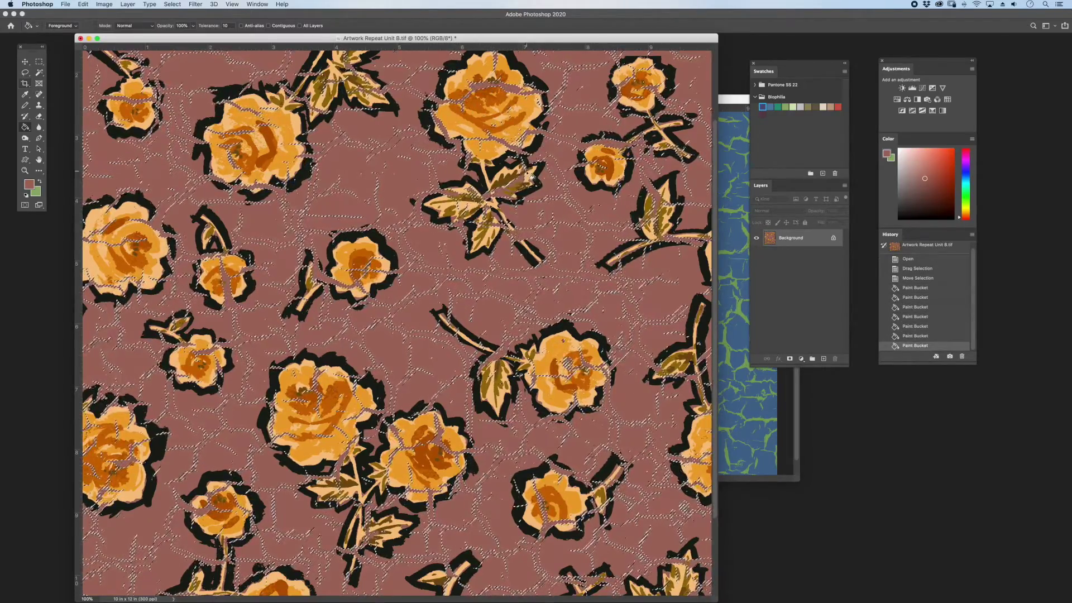
click(513, 182)
click(489, 190)
click(463, 199)
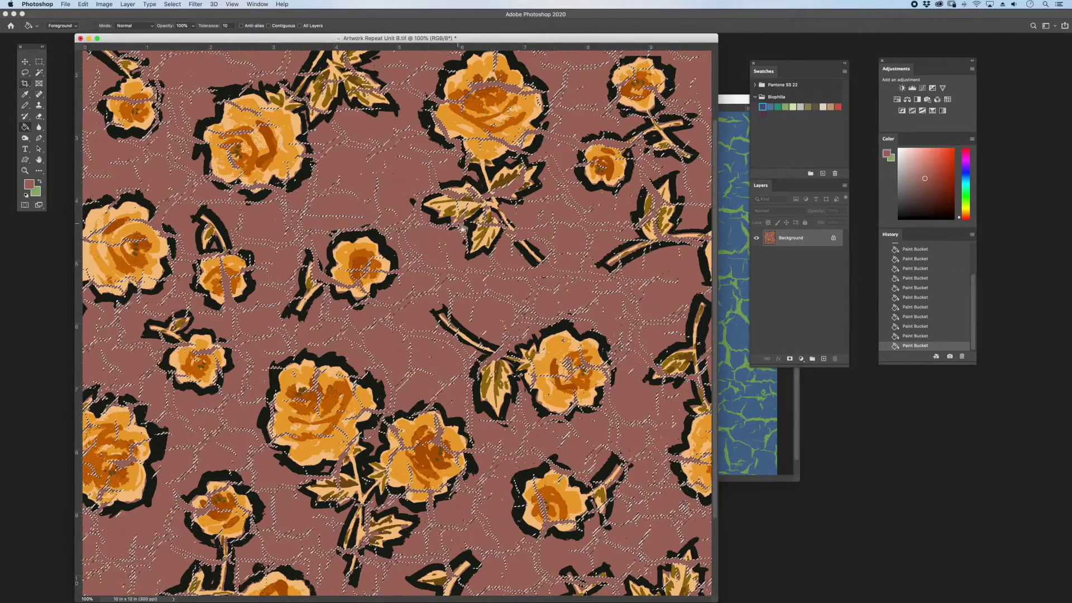
key(super+d)
Step: Zoom to 200% and set the foreground colour to the lighter mauve a97264
key(super+plus)
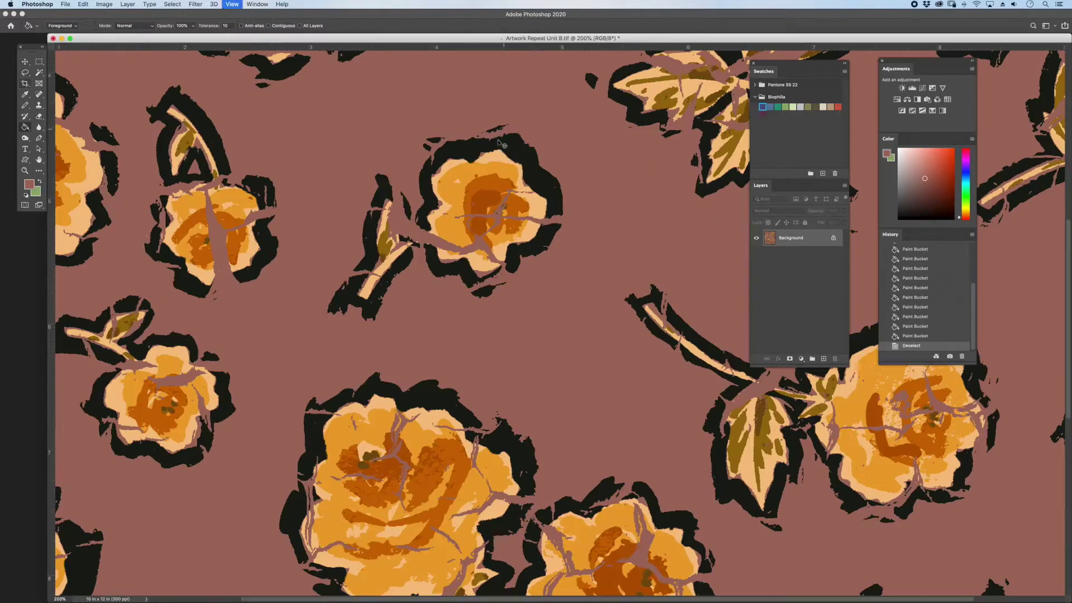
drag(502, 312, 242, 200)
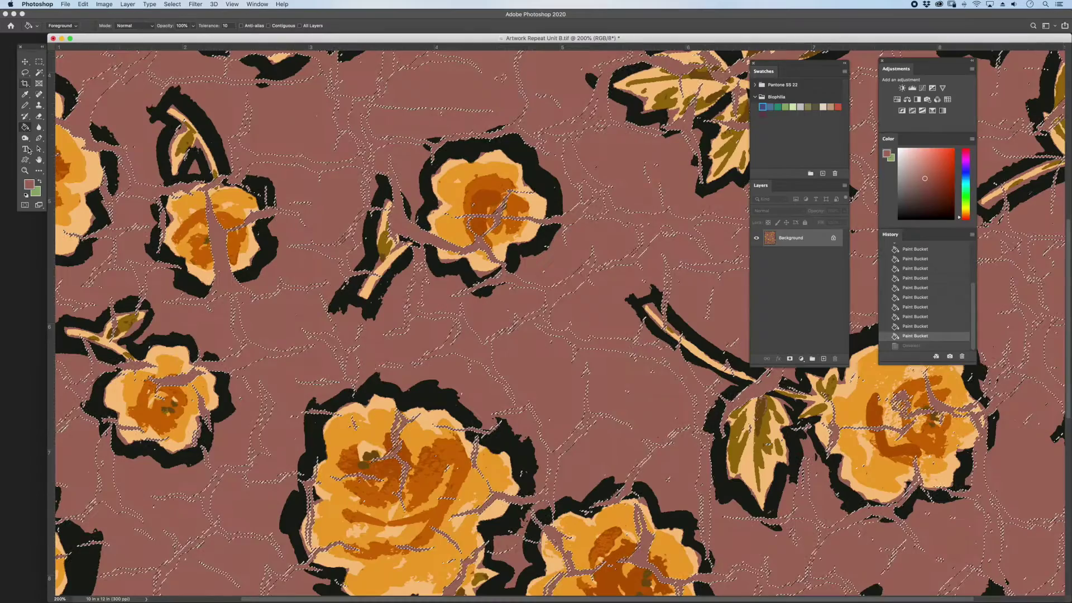
click(29, 184)
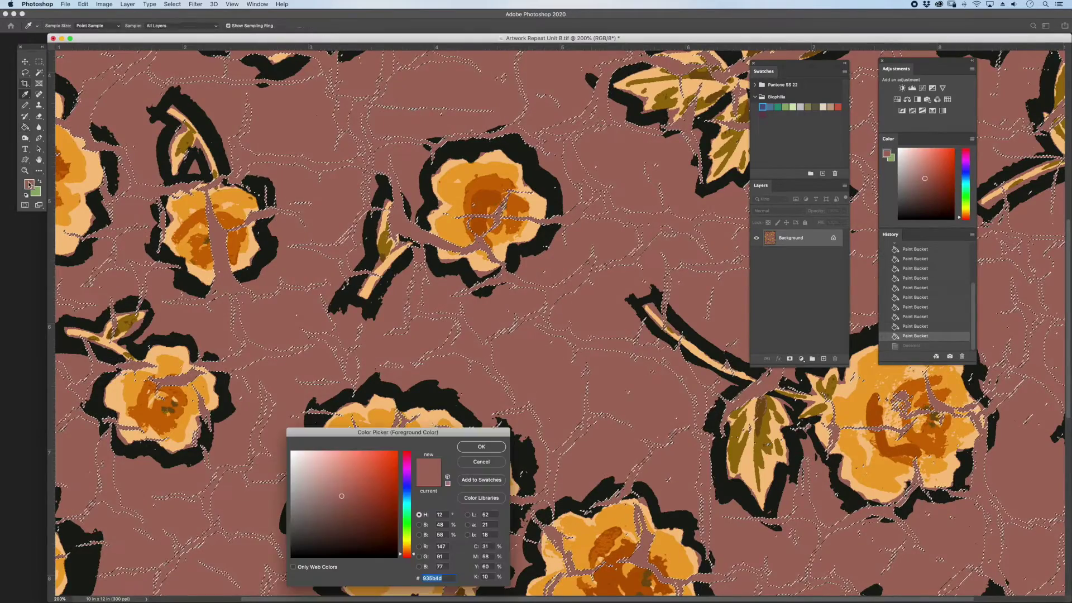
click(338, 489)
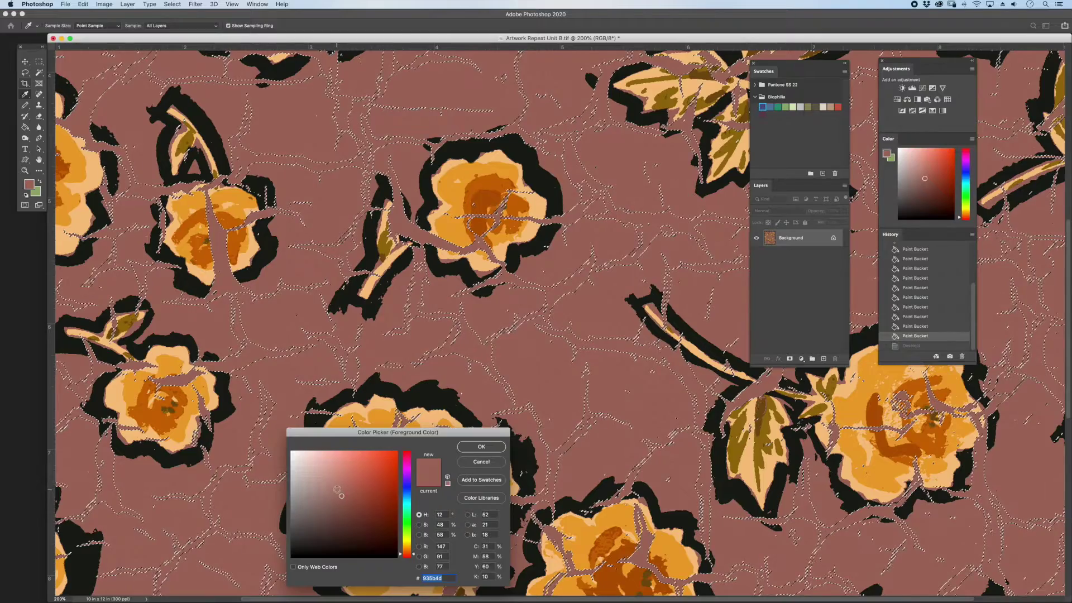
click(334, 486)
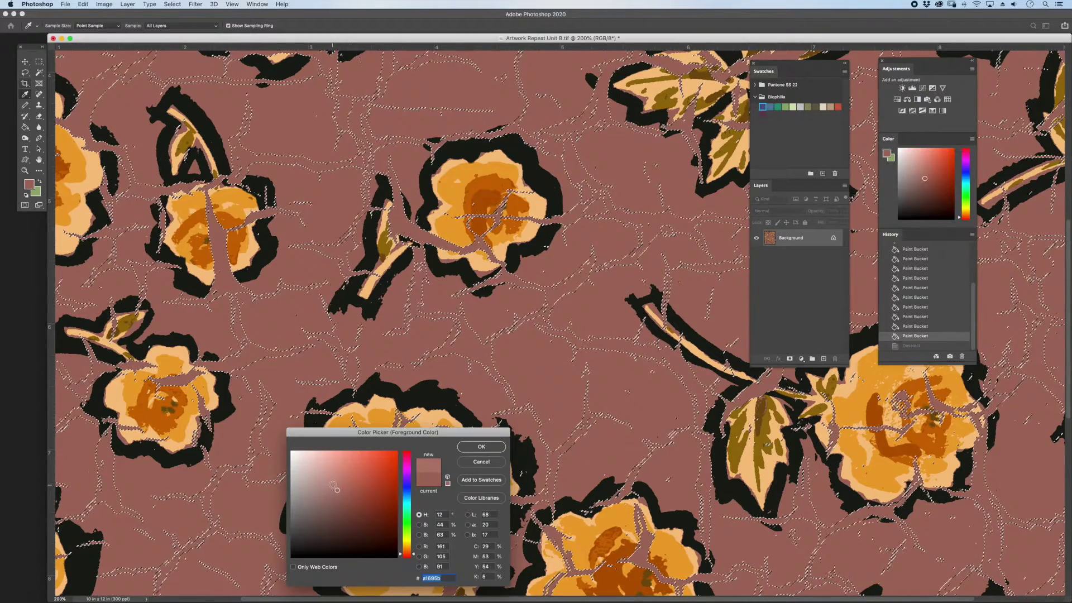
click(474, 447)
Step: Paint Bucket the background crack lines with light mauve and zoom back to 100%
key(g)
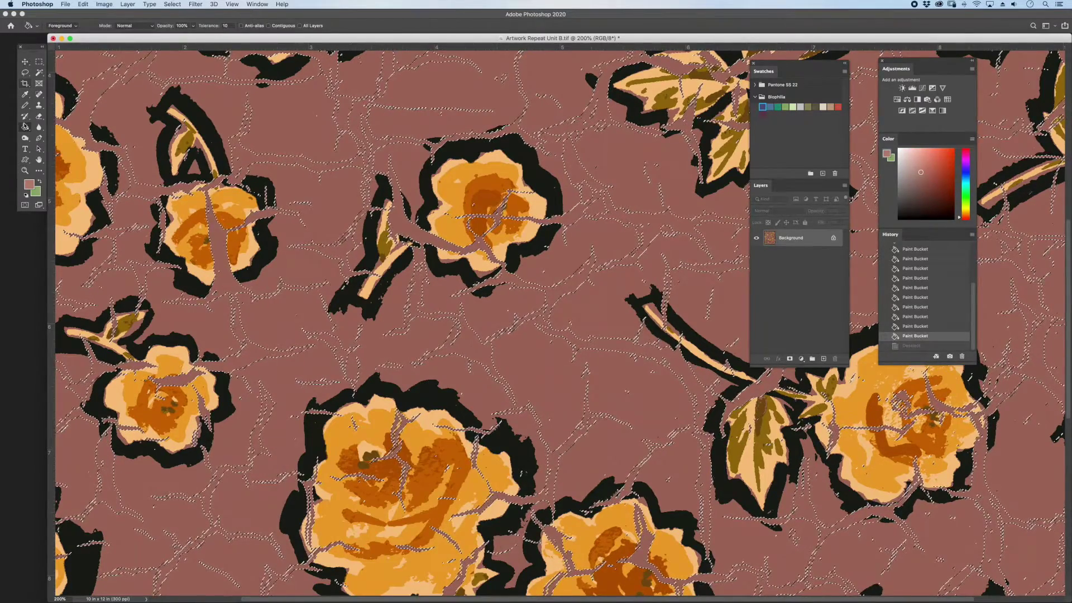
click(224, 236)
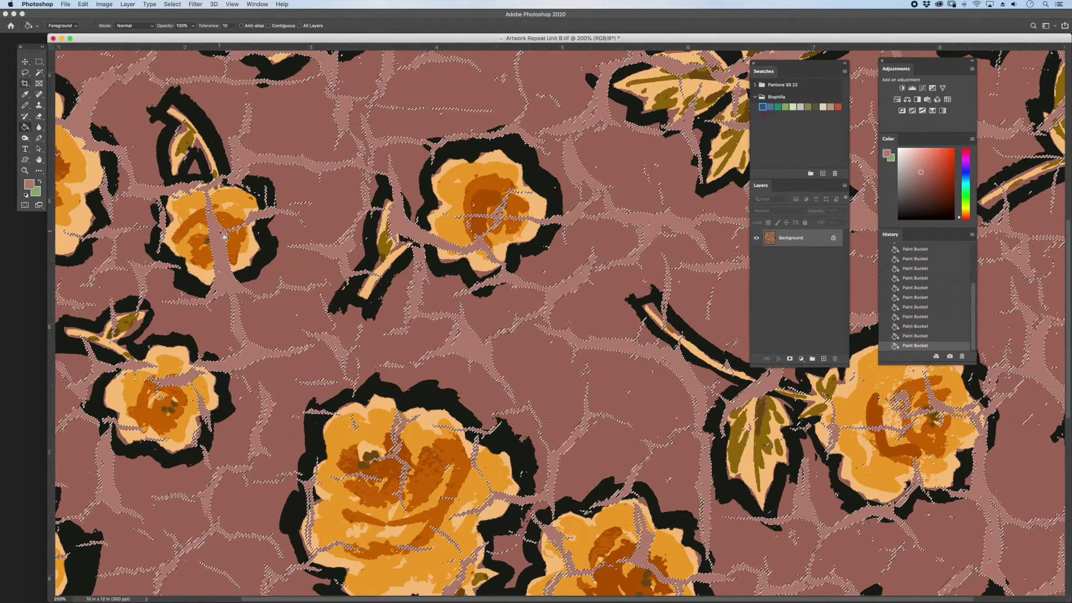
key(super+minus)
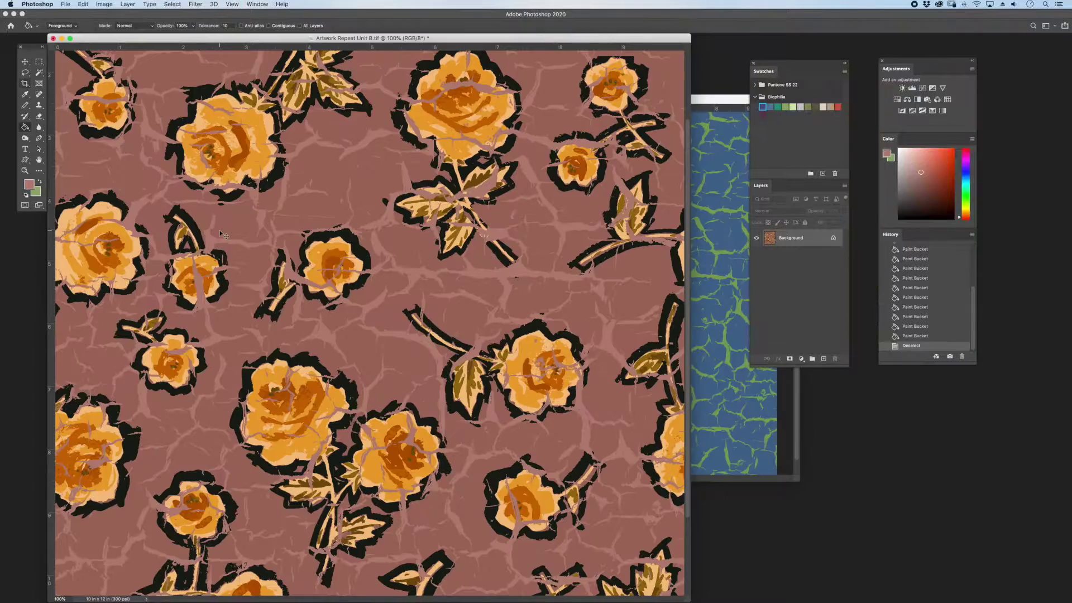